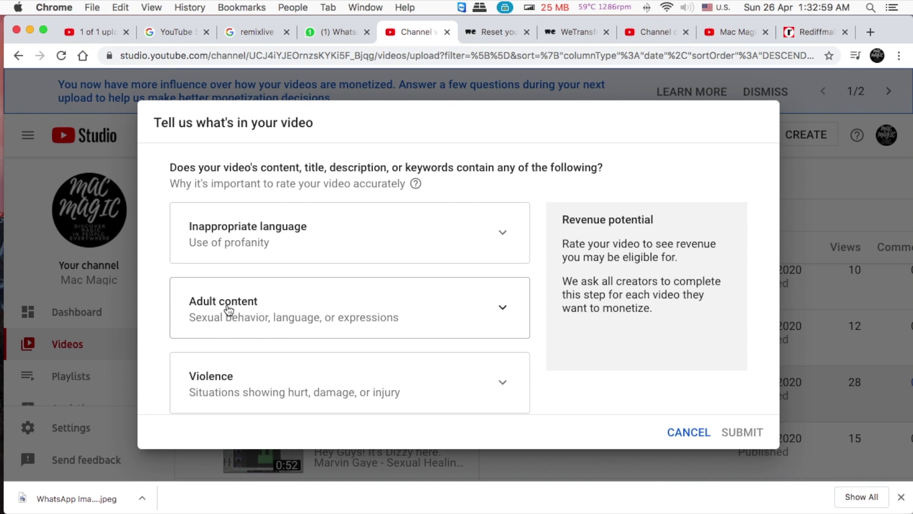
Step: Review all the content categories in the video's monetization questionnaire, from Inappropriate language to Sensitive issues
scroll(375, 314, down, 2)
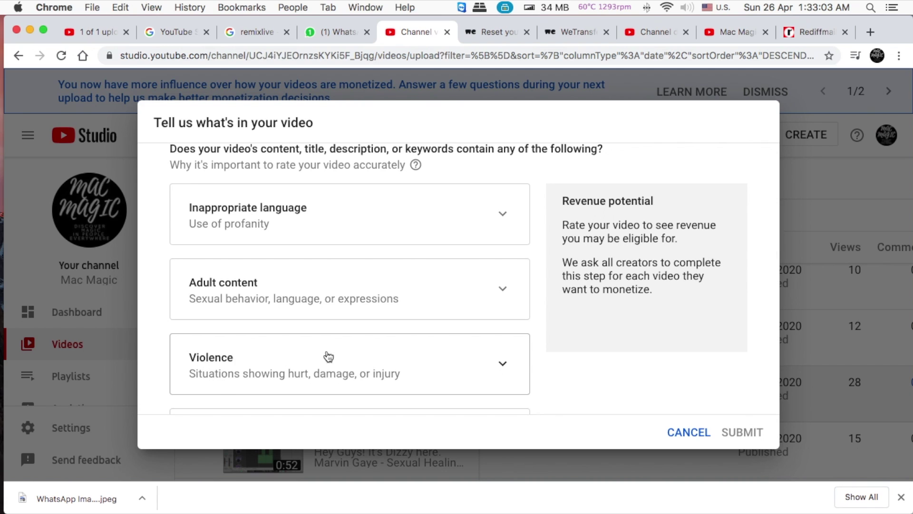
scroll(410, 343, down, 4)
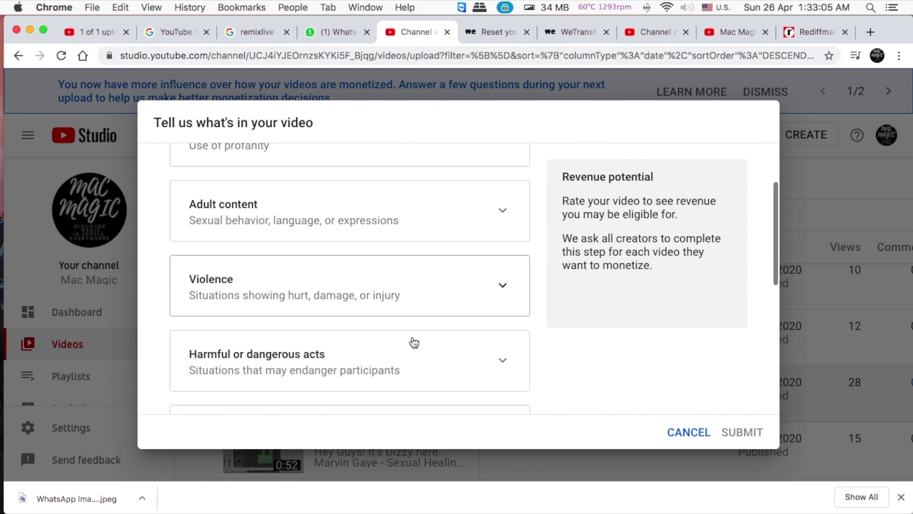
scroll(413, 343, down, 1)
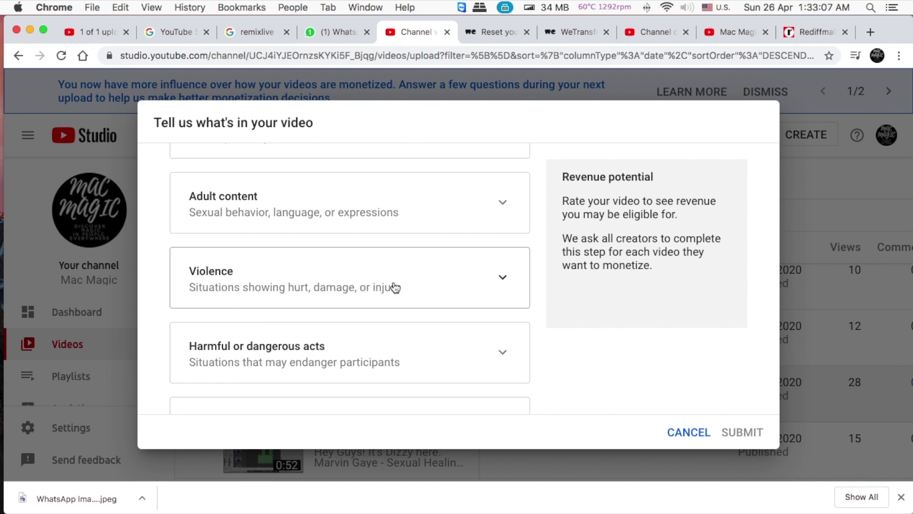
scroll(426, 330, down, 4)
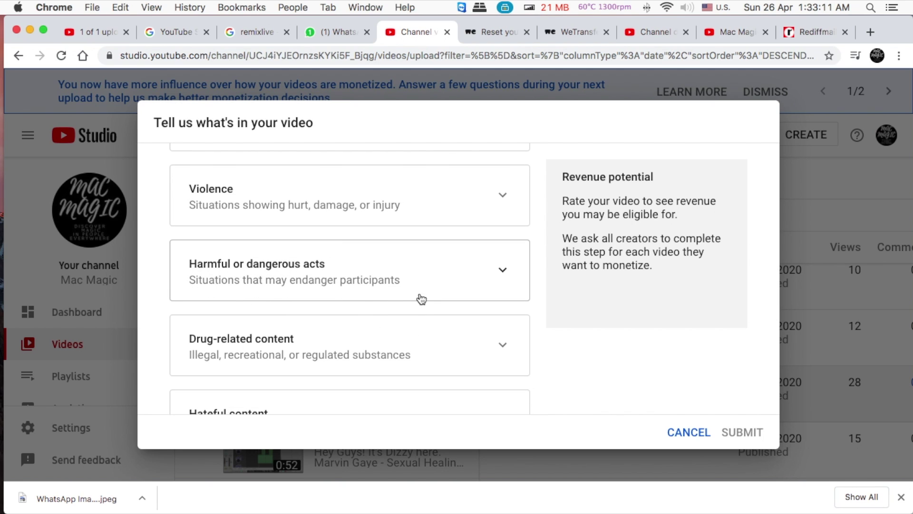
scroll(421, 305, down, 1)
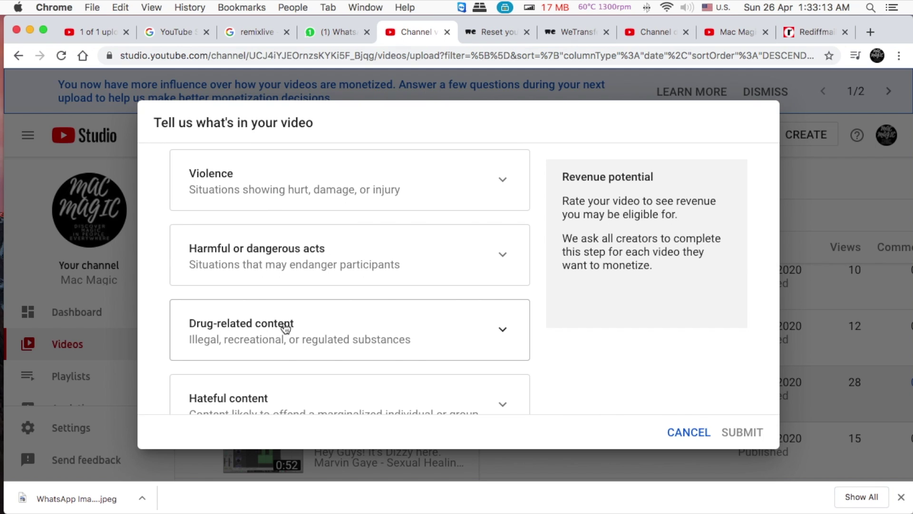
scroll(445, 342, down, 3)
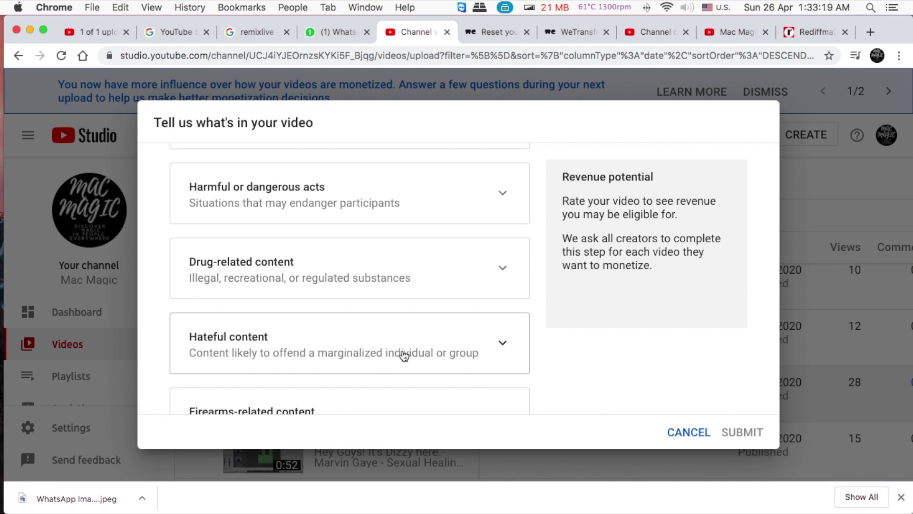
scroll(432, 355, down, 3)
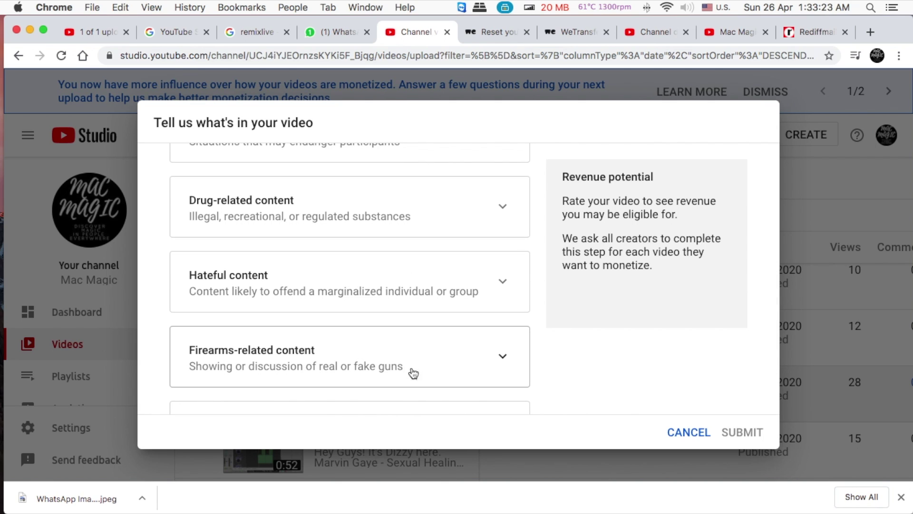
scroll(420, 373, down, 3)
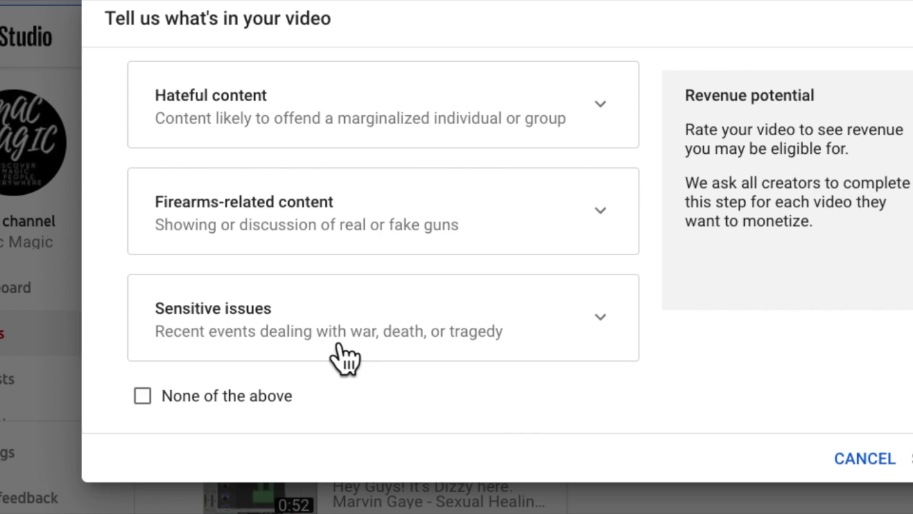
scroll(357, 342, up, 10)
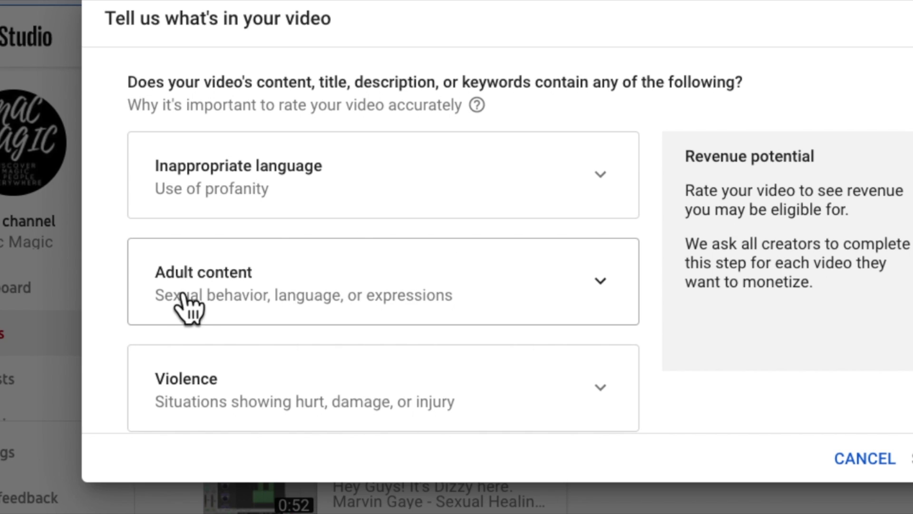
Step: Rate the video's content as "None of the above" and submit the questionnaire
scroll(528, 307, down, 3)
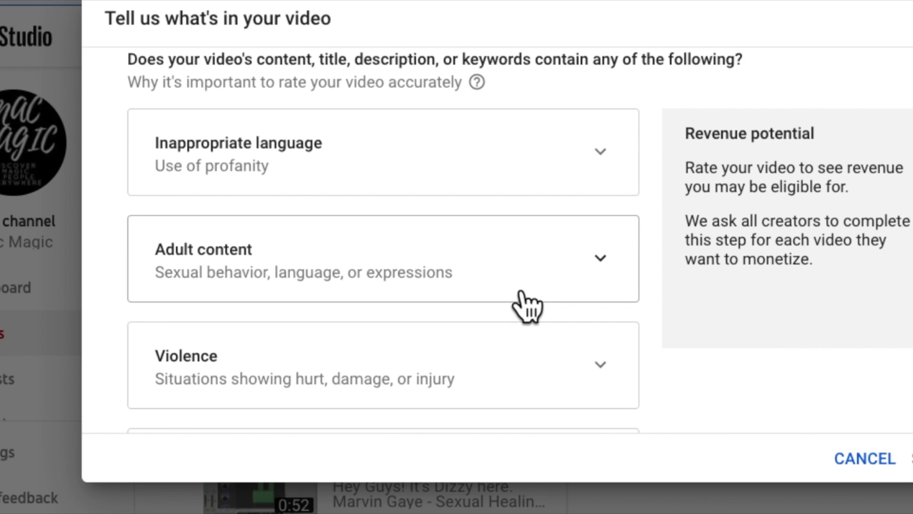
scroll(528, 307, down, 3)
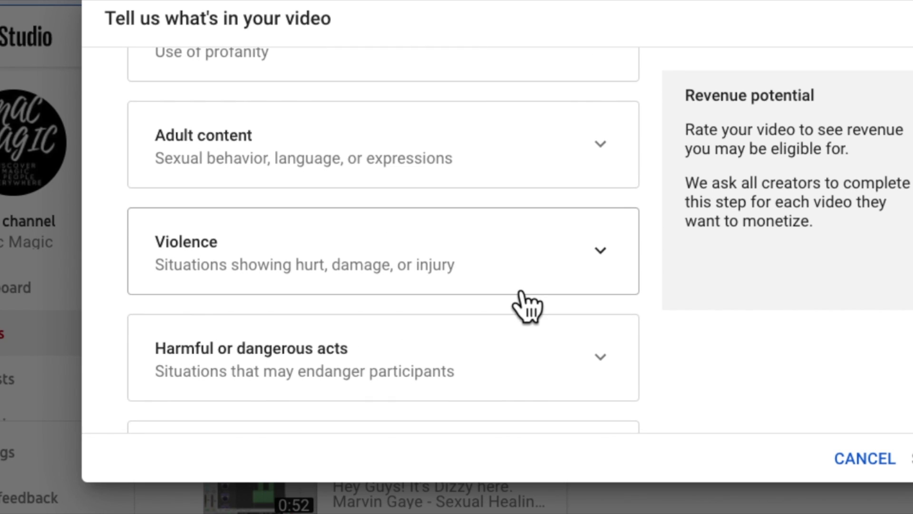
scroll(528, 307, down, 3)
scroll(527, 307, down, 1)
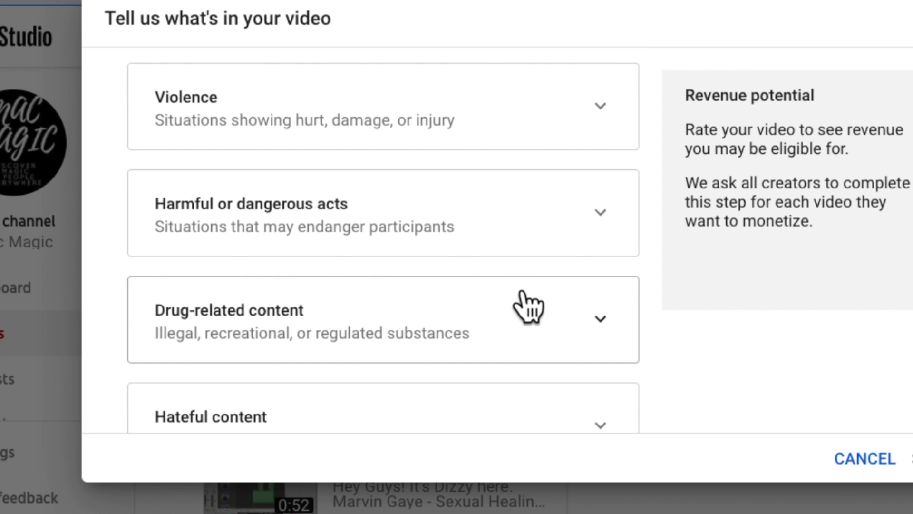
scroll(528, 307, down, 1)
scroll(527, 307, down, 1)
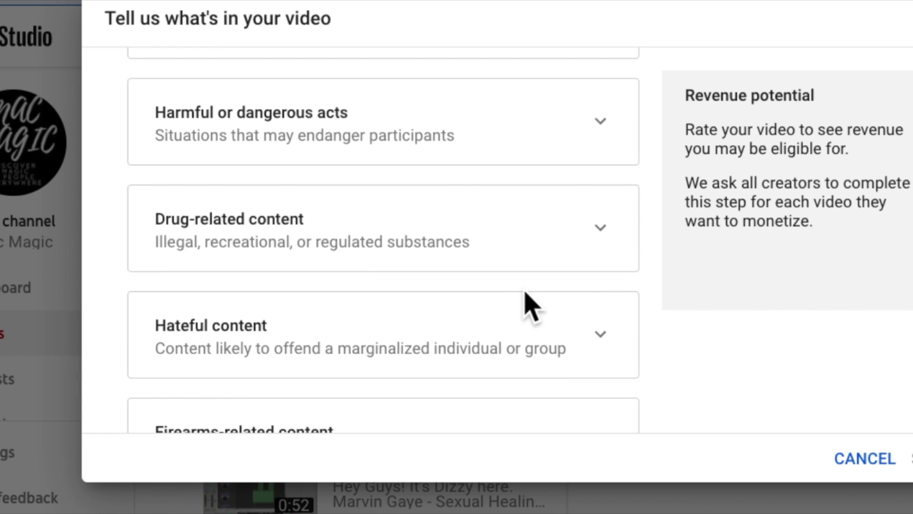
scroll(530, 307, down, 2)
scroll(527, 307, down, 2)
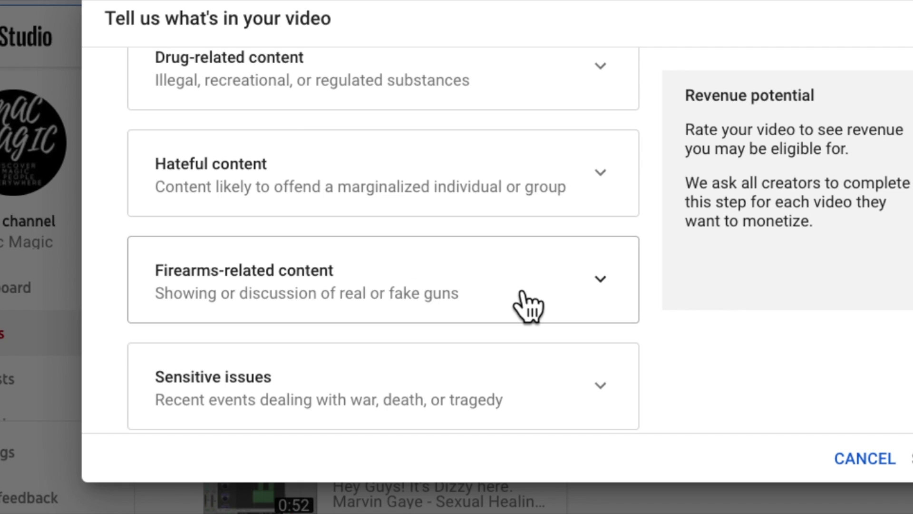
scroll(528, 306, down, 1)
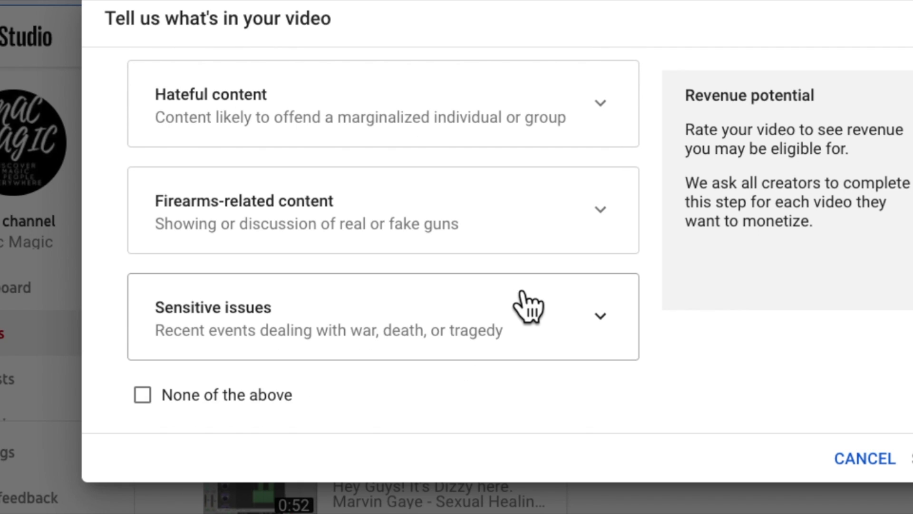
click(143, 395)
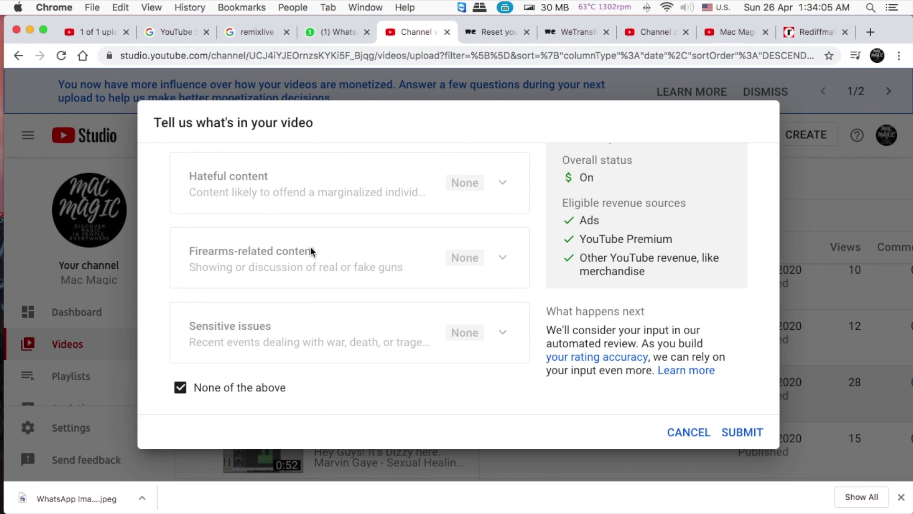
click(749, 433)
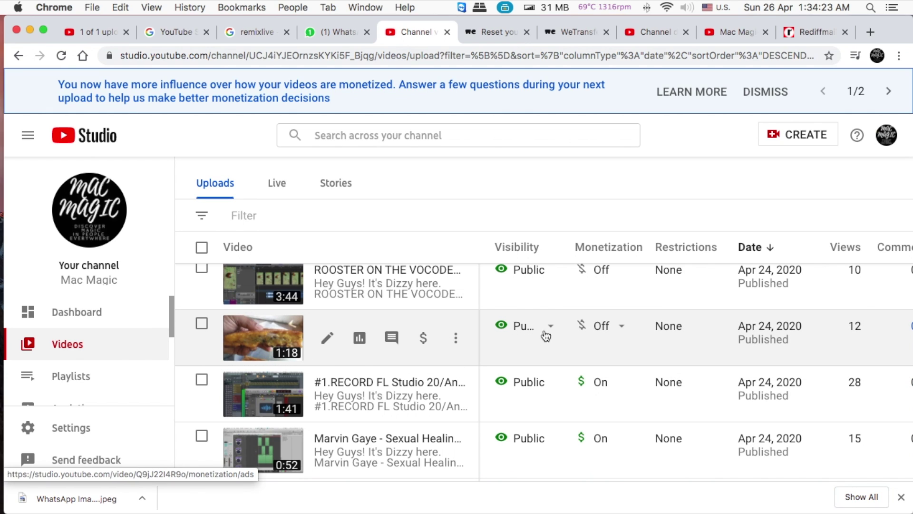
Step: Turn monetization on for the 1:18 video published Apr 24, 2020, and submit its content rating as "None of the above"
mouse_move(600, 329)
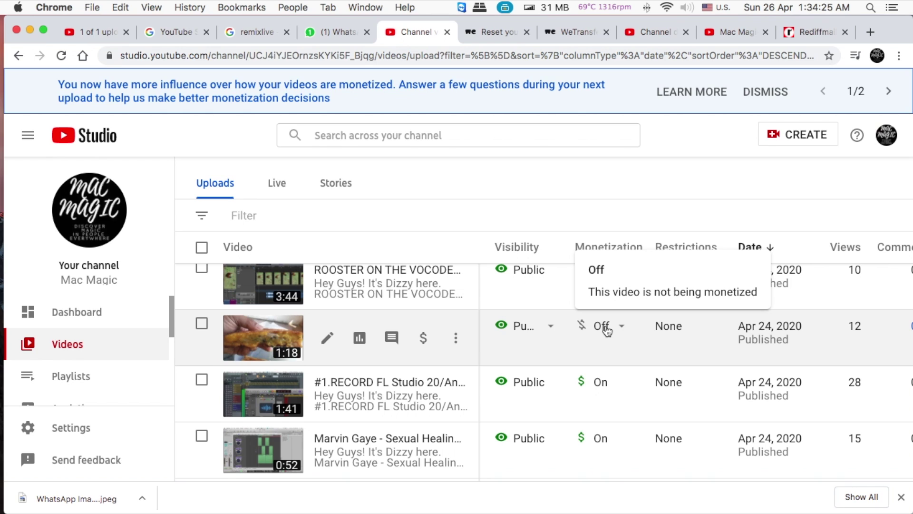
click(606, 329)
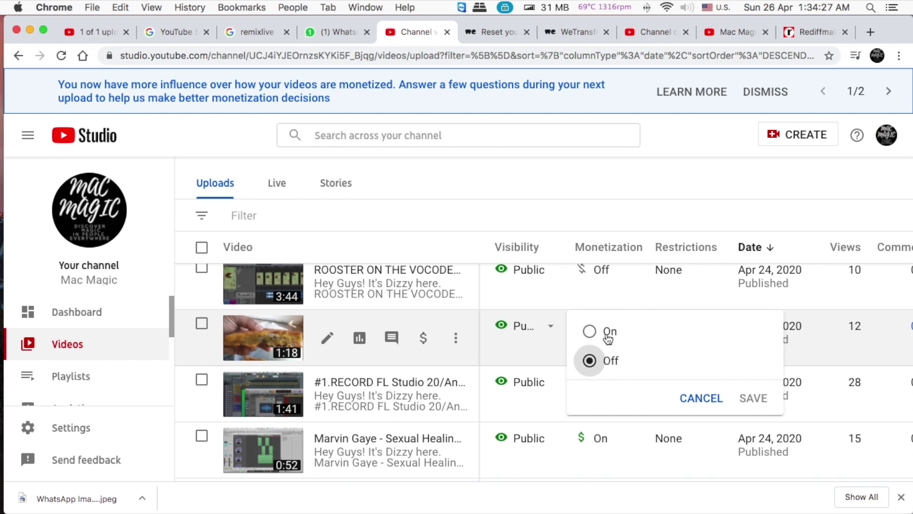
click(609, 332)
click(753, 398)
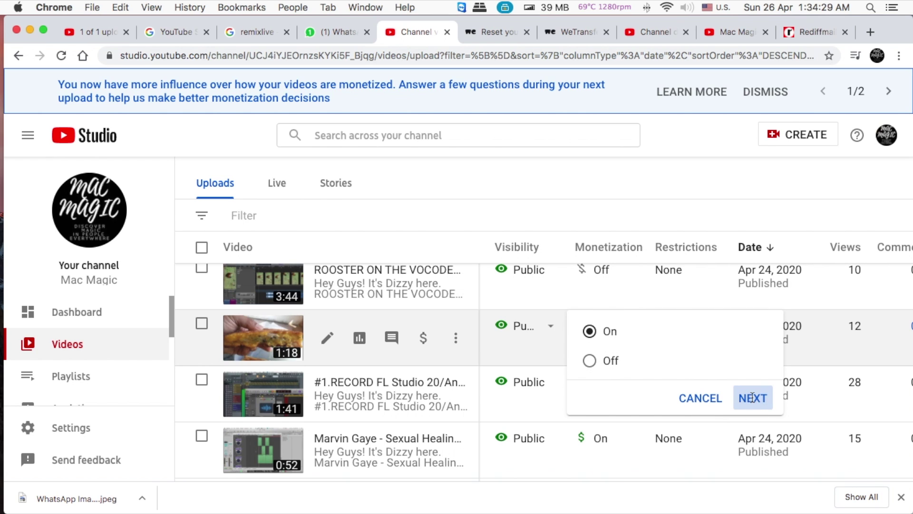
scroll(366, 357, down, 10)
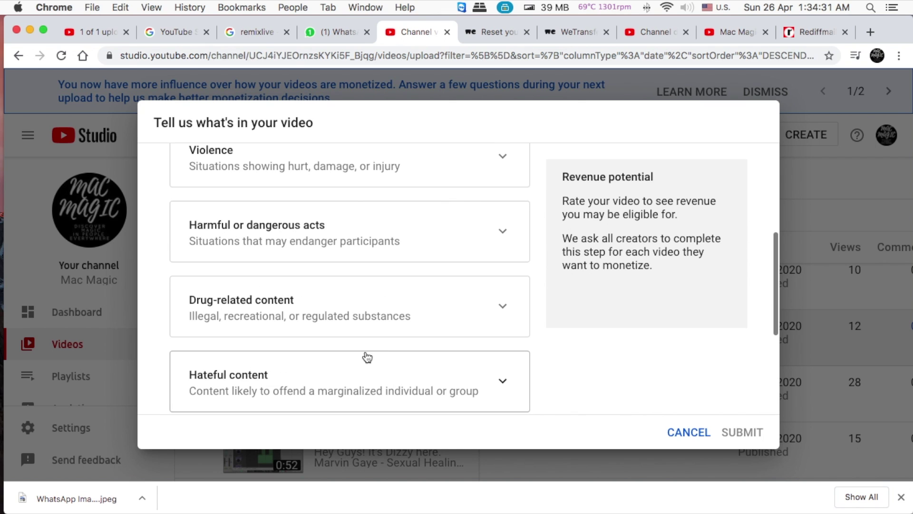
click(205, 396)
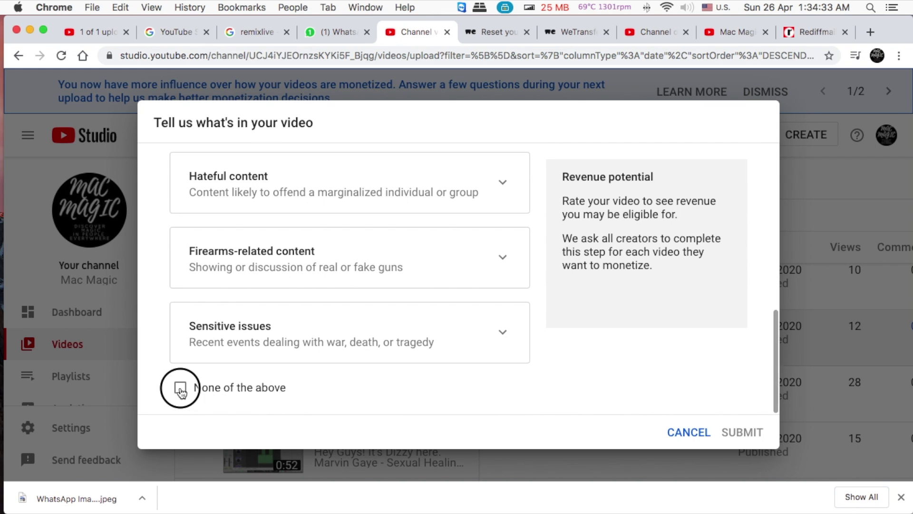
click(737, 435)
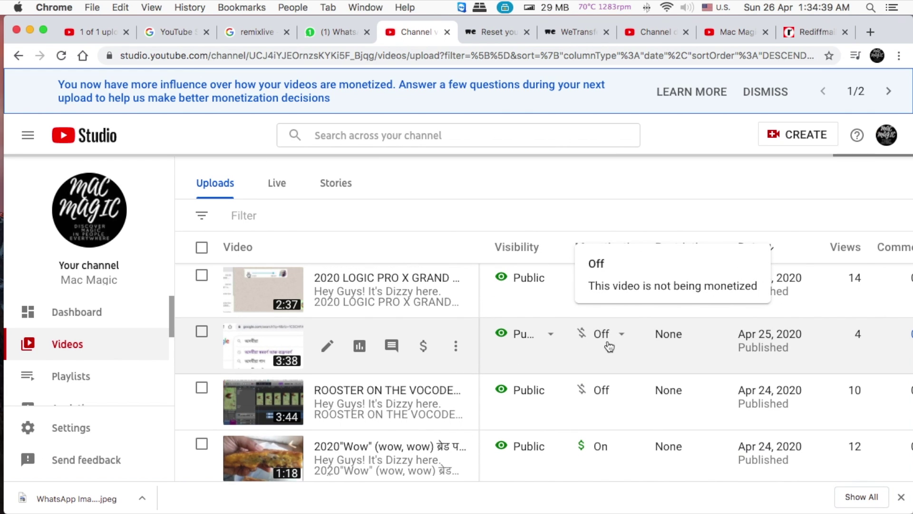
Step: Turn monetization on for the 3:38 video "#1.The Flagship Indian Appl..." and submit its content rating as "None of the above"
click(620, 335)
click(620, 338)
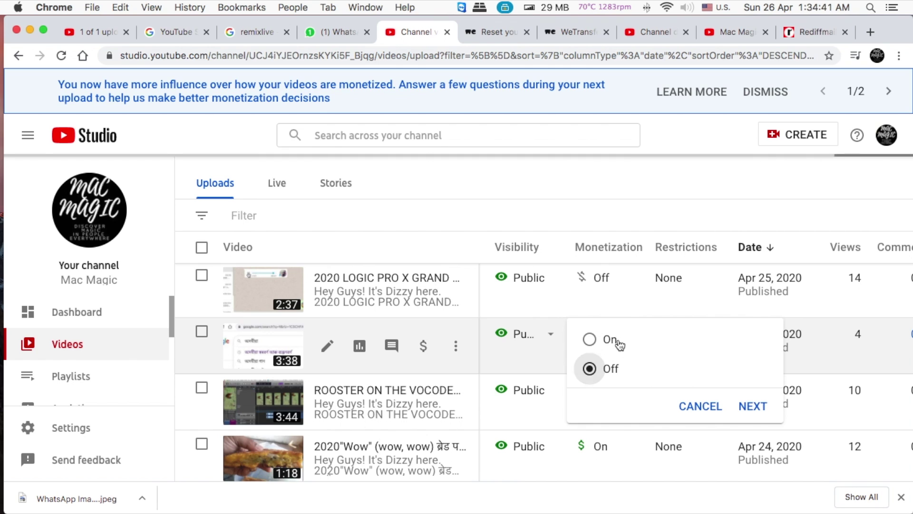
click(751, 406)
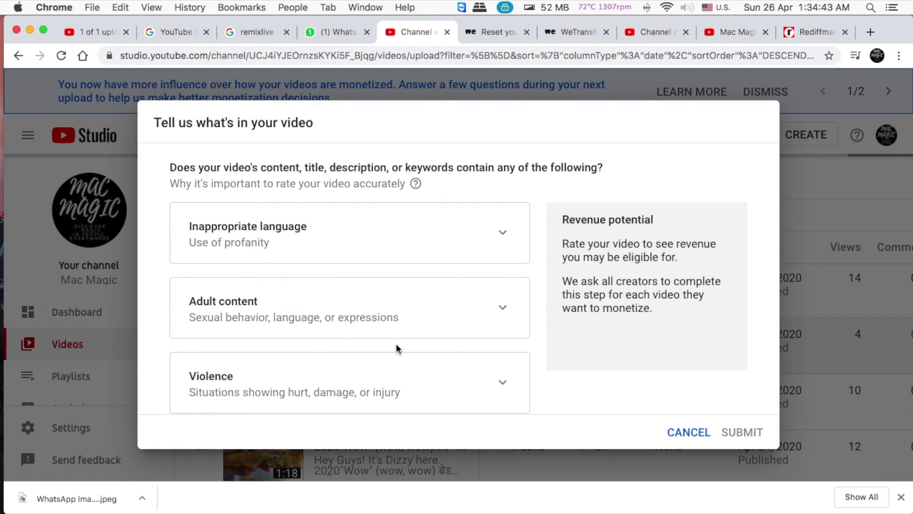
scroll(397, 348, down, 10)
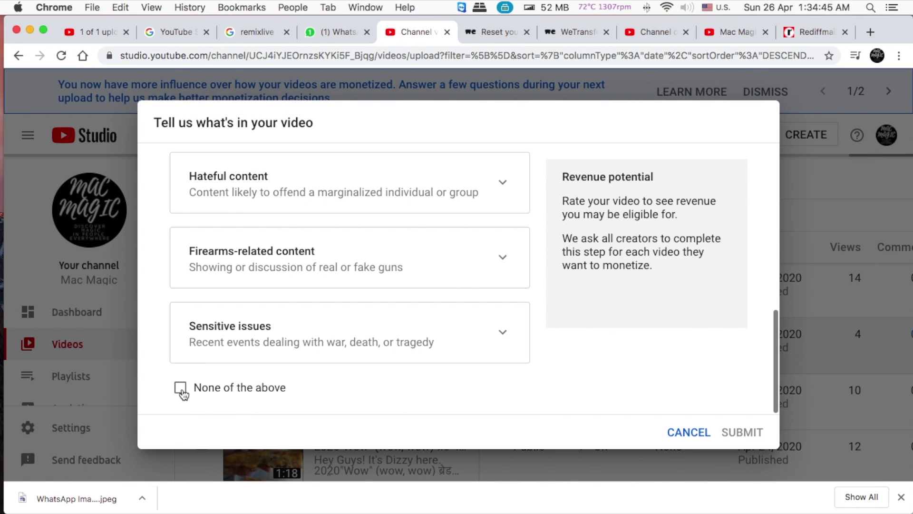
click(181, 389)
click(738, 433)
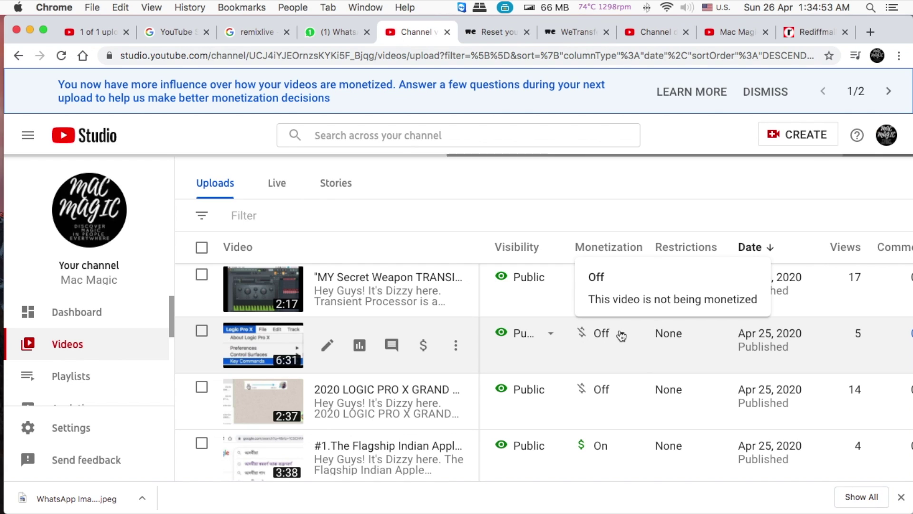
Step: Turn monetization on for the 2:37 video "2020 LOGIC PRO X GRAND ..." and submit its content rating as "None of the above"
click(604, 396)
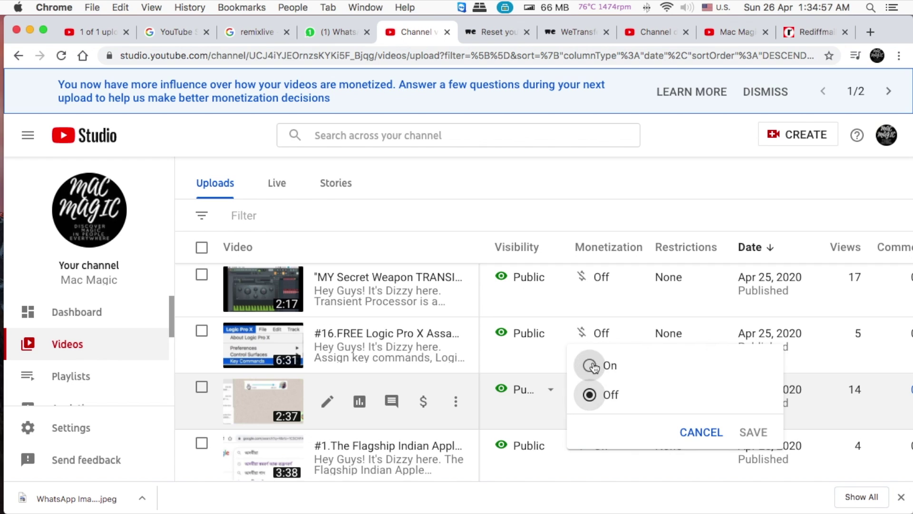
click(590, 366)
click(750, 436)
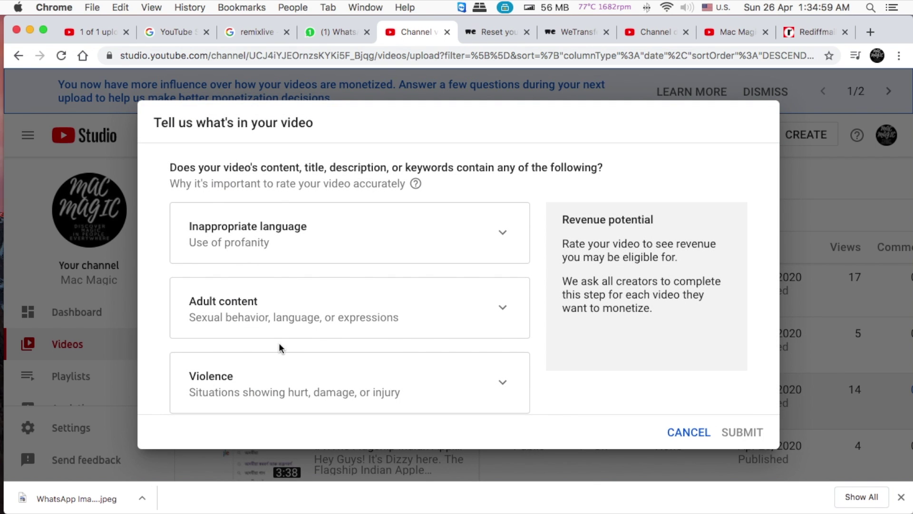
scroll(304, 354, down, 10)
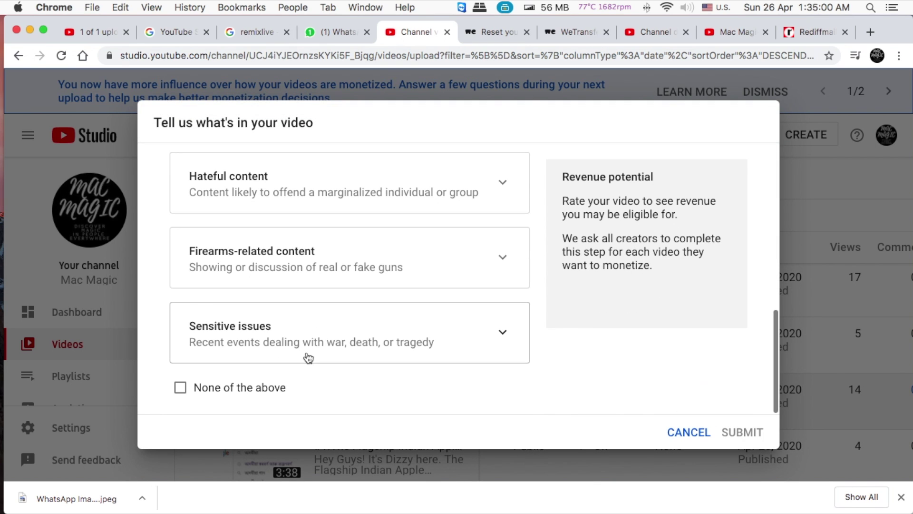
click(180, 389)
scroll(591, 364, up, 10)
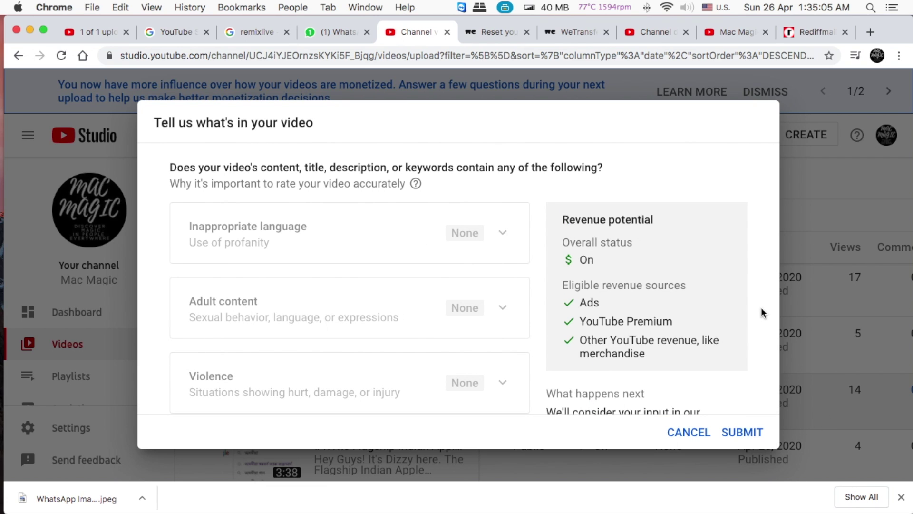
scroll(760, 310, down, 10)
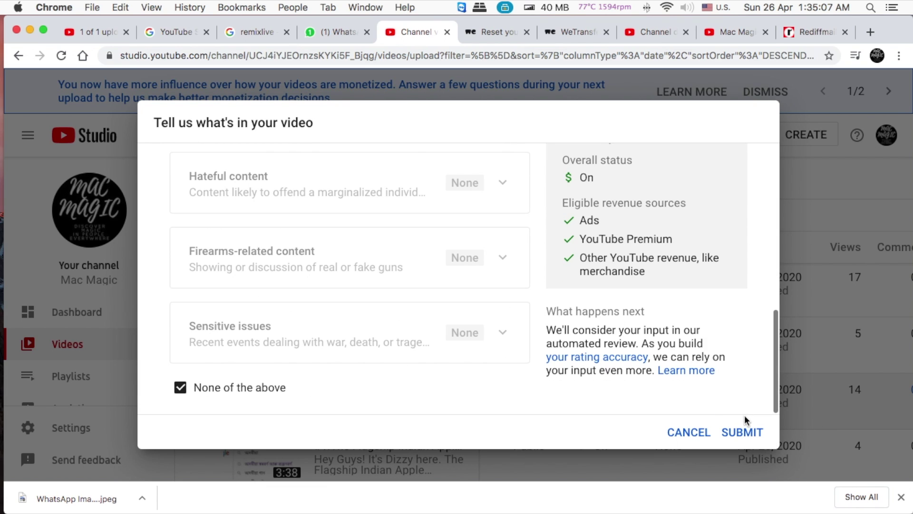
click(744, 432)
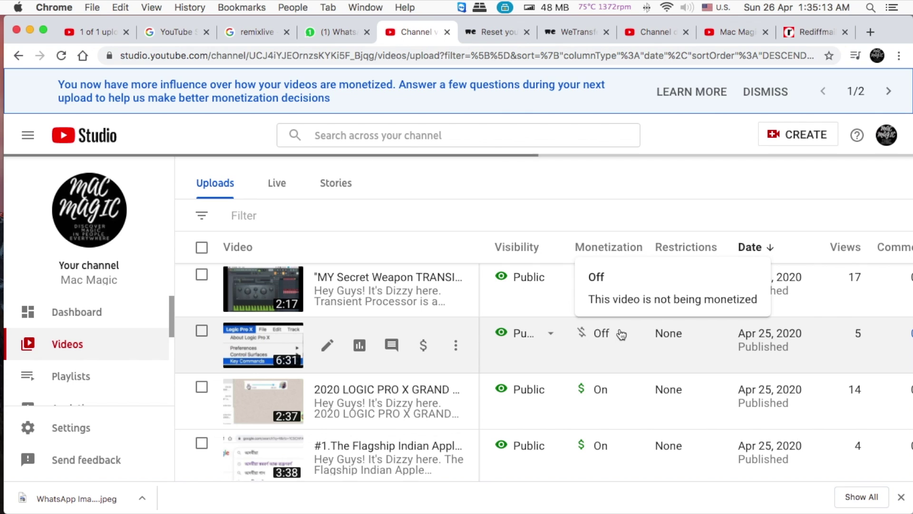
Step: Turn monetization on for the 6:31 video "#16.FREE Logic Pro X Assa..." and submit its content rating as "None of the above"
click(620, 334)
click(612, 338)
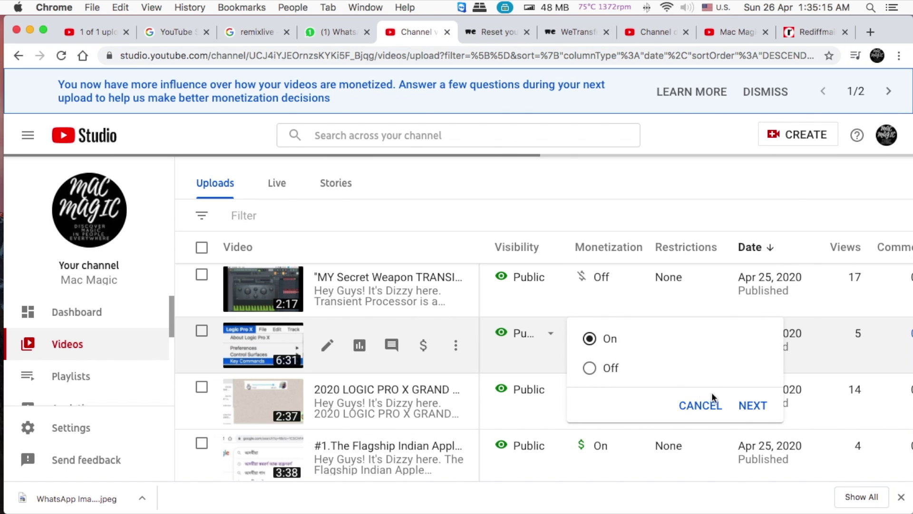
click(756, 406)
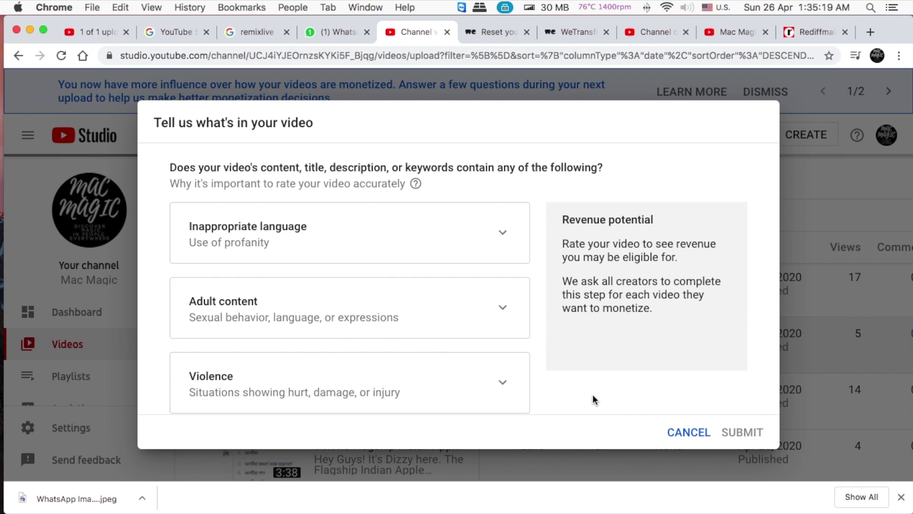
scroll(593, 395, down, 9)
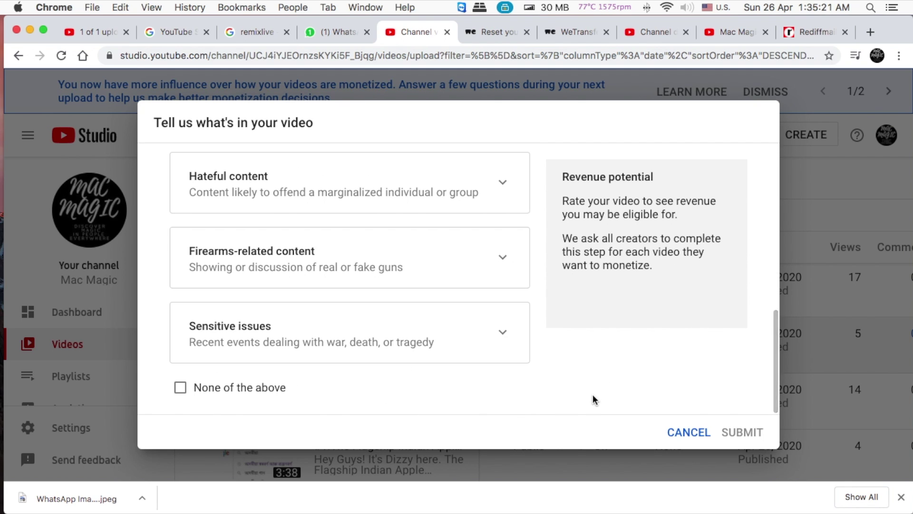
click(180, 388)
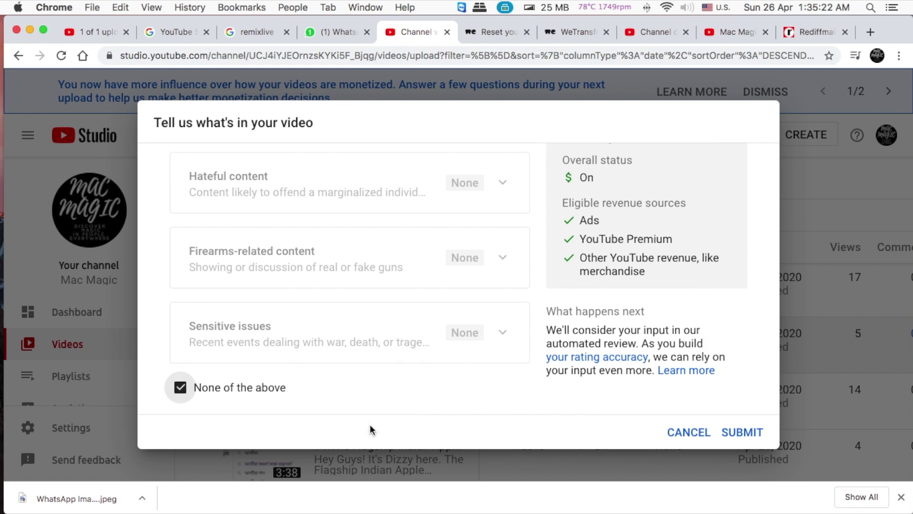
click(741, 433)
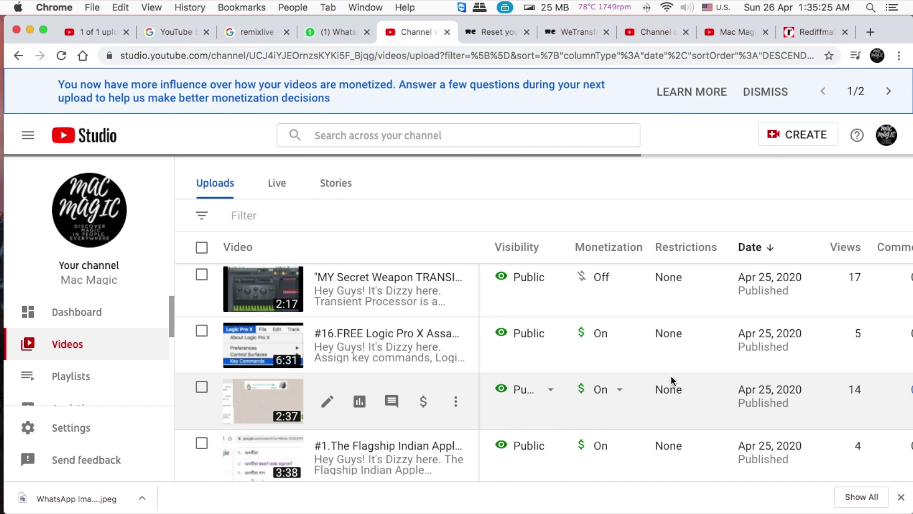
Step: Turn monetization on for the 2:17 video "MY Secret Weapon TRANSI..." and submit its content rating as "None of the above"
scroll(644, 352, up, 5)
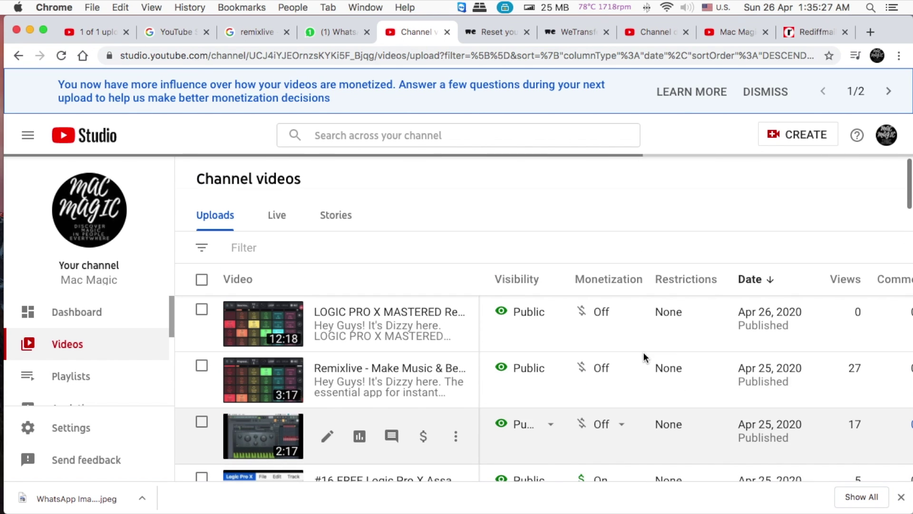
scroll(499, 386, down, 1)
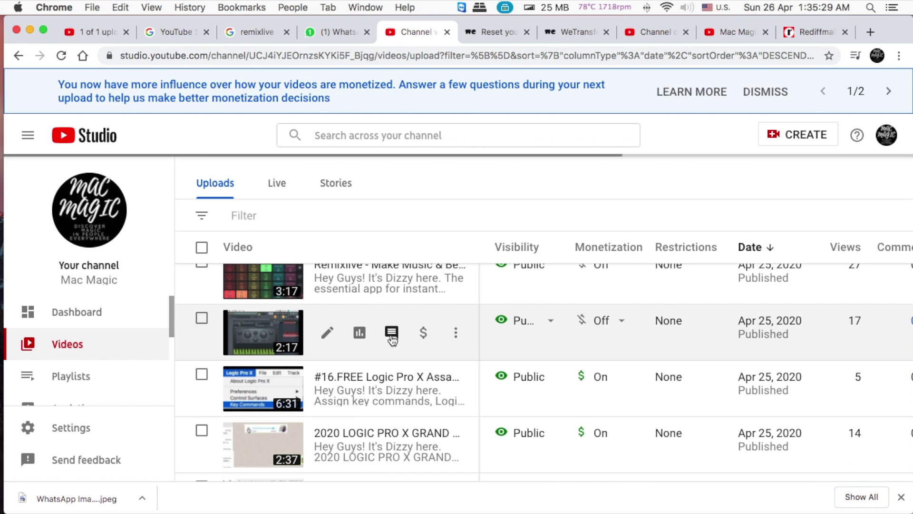
click(619, 321)
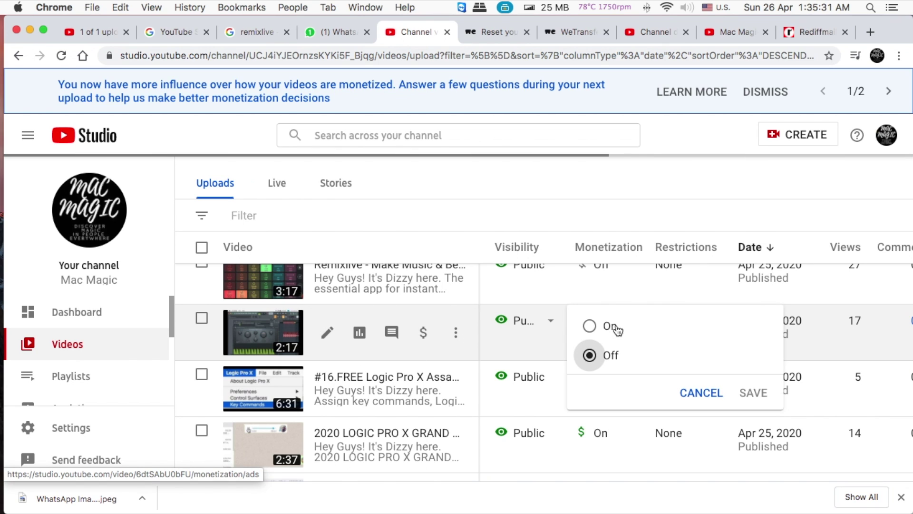
click(608, 326)
click(752, 394)
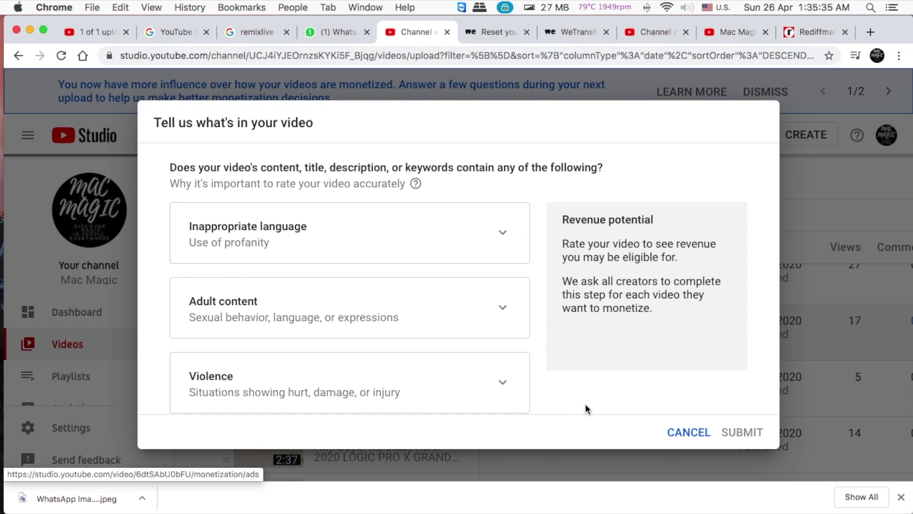
scroll(589, 408, down, 5)
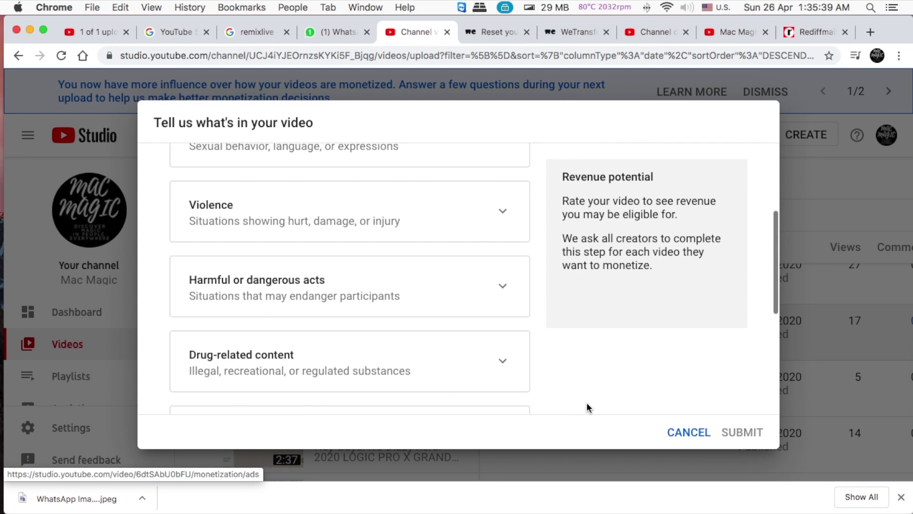
scroll(588, 407, down, 2)
scroll(588, 407, down, 7)
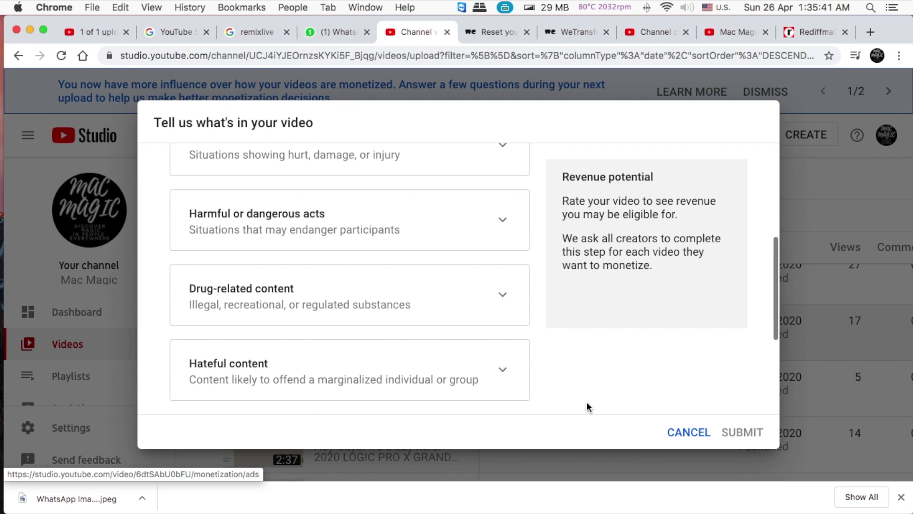
scroll(588, 408, down, 1)
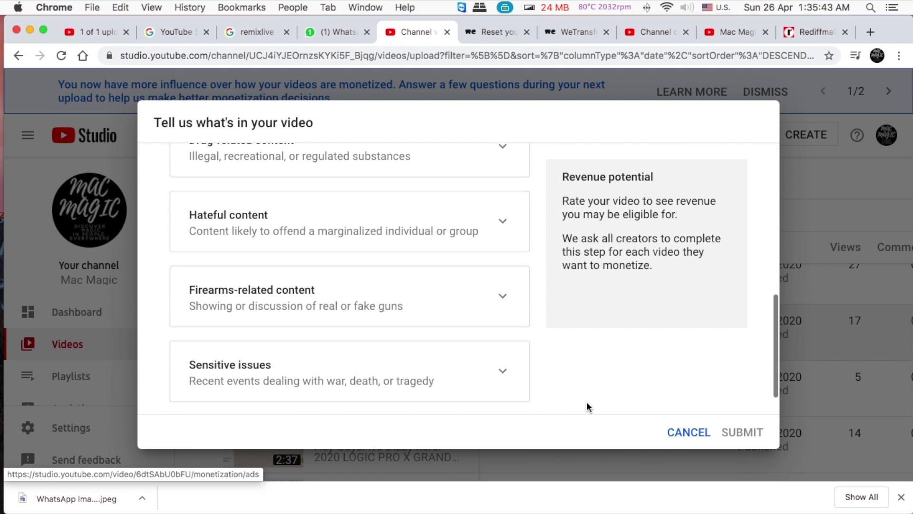
scroll(588, 407, down, 2)
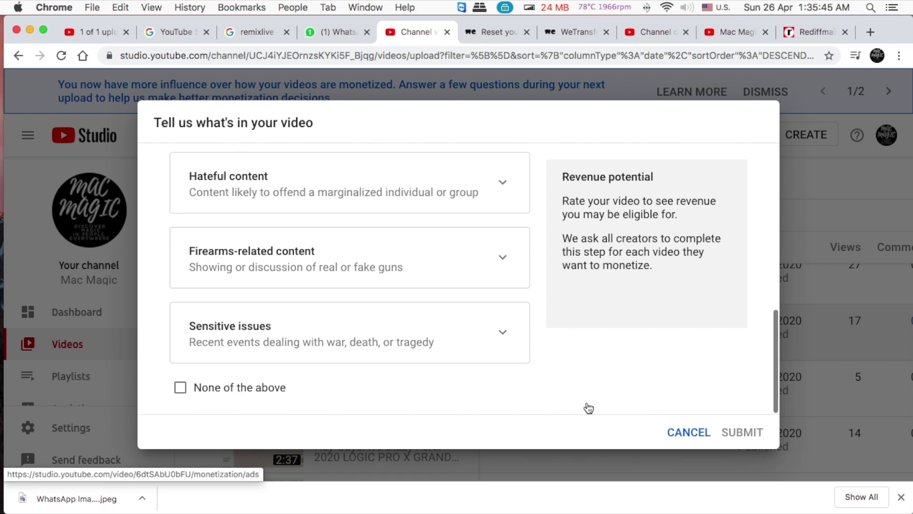
click(180, 388)
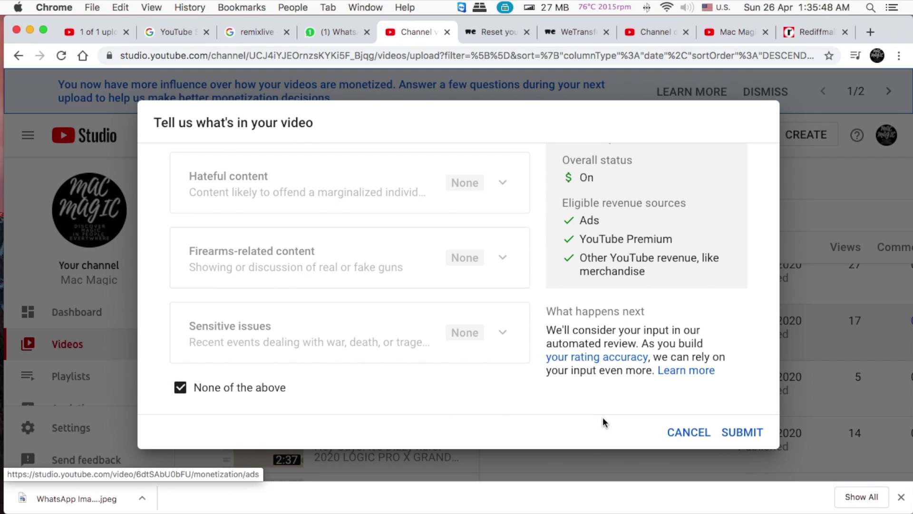
click(731, 433)
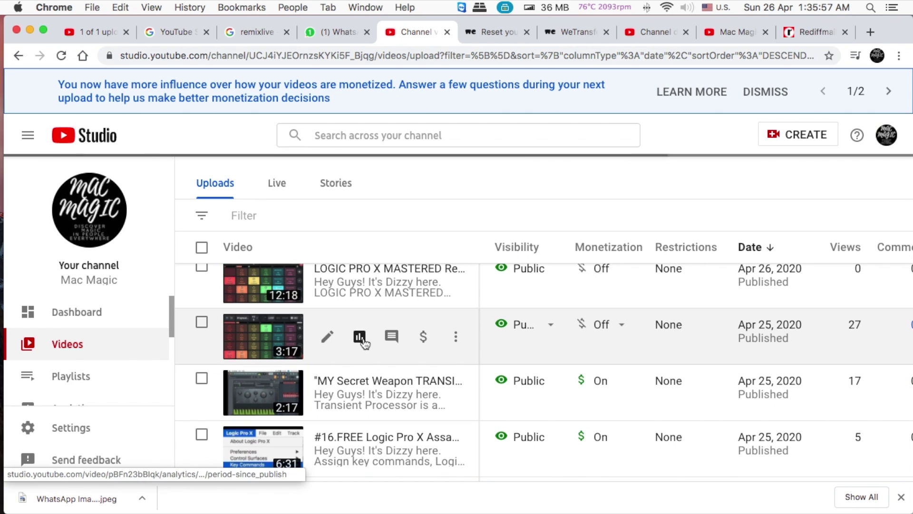
Step: Turn monetization on for the 3:17 video "Remixlive - Make Music & Be..." and submit its content rating as "None of the above"
click(620, 327)
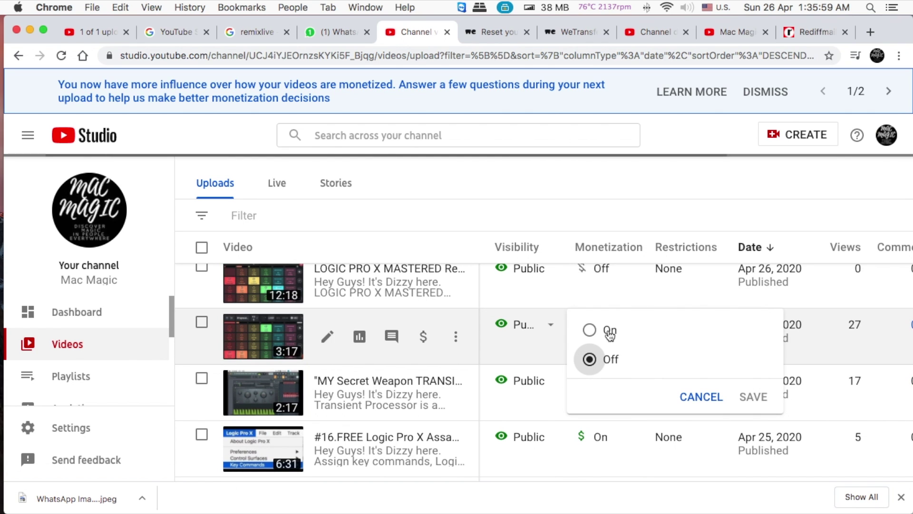
click(618, 330)
click(759, 402)
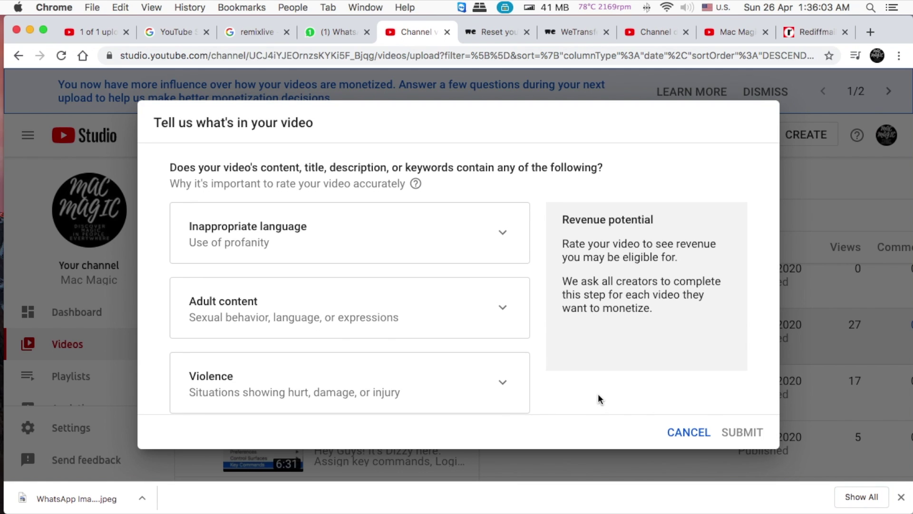
scroll(598, 392, down, 9)
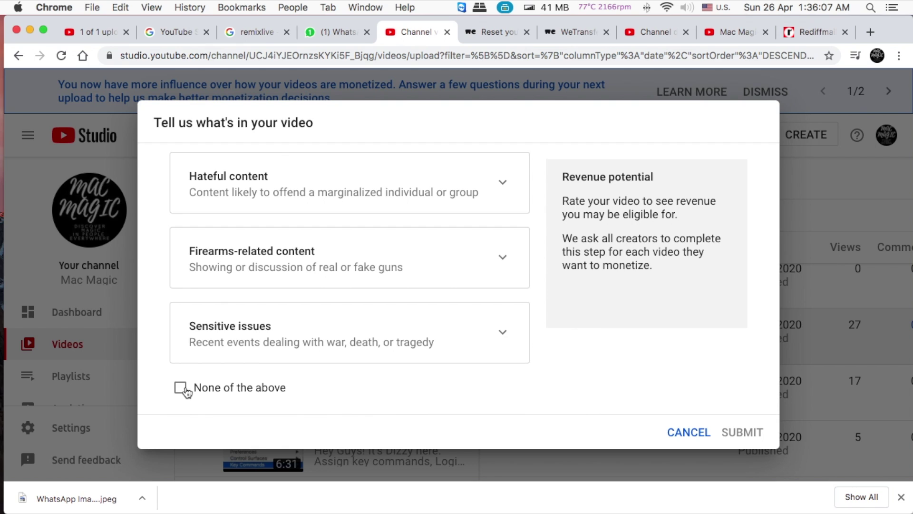
click(181, 388)
click(741, 433)
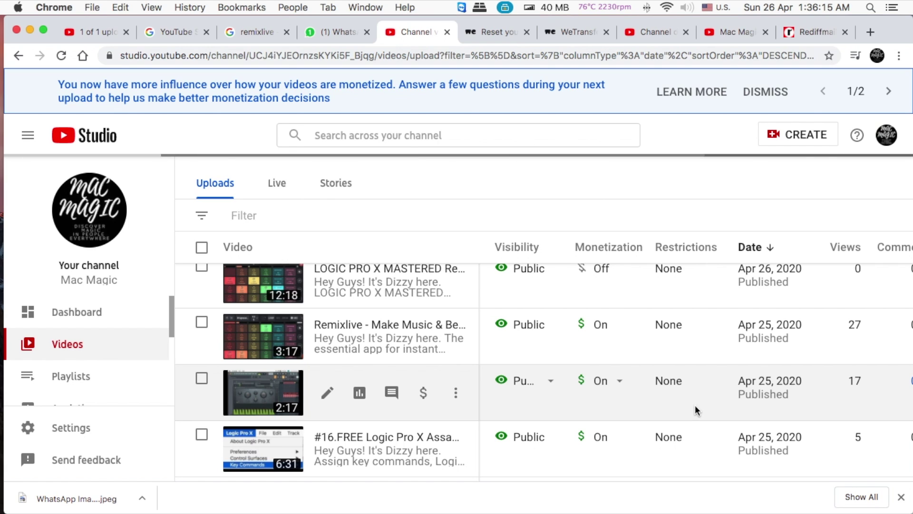
Step: Turn monetization on for the 12:18 video "LOGIC PRO X MASTERED Re..." and submit its content rating as "None of the above"
scroll(696, 410, up, 1)
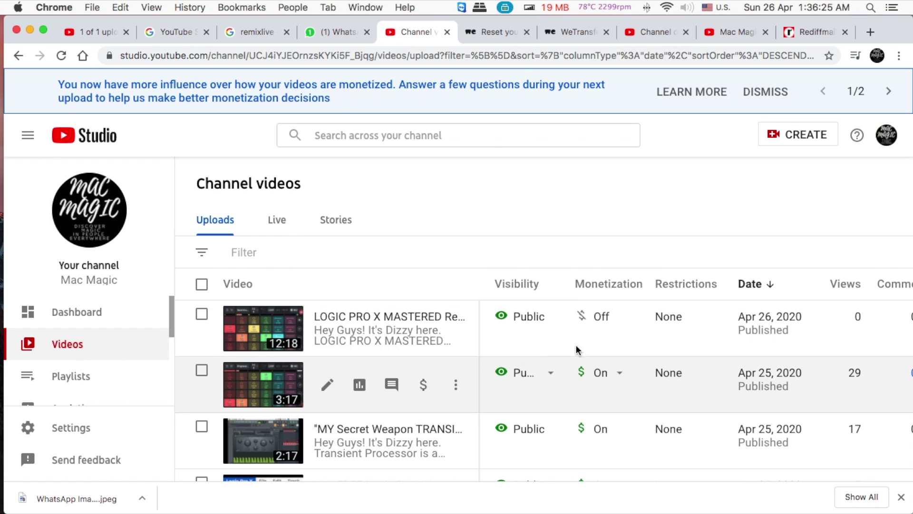
click(619, 322)
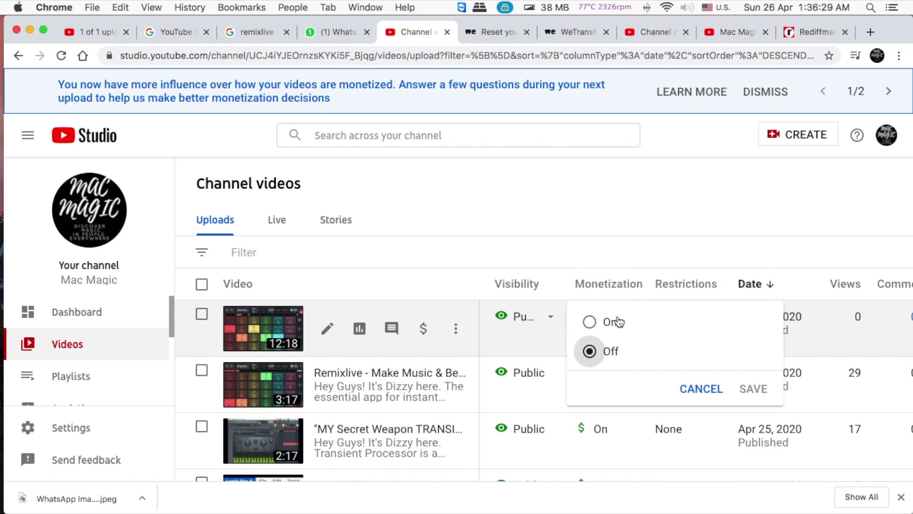
click(601, 329)
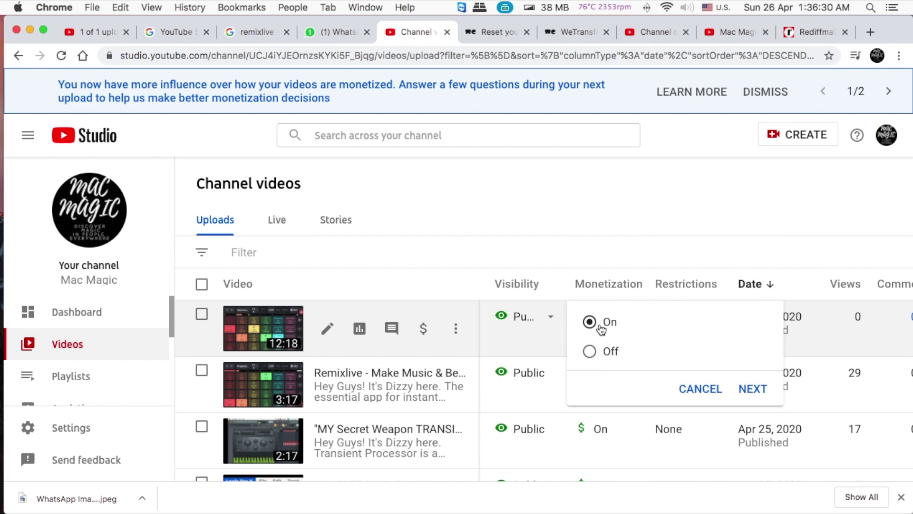
click(753, 389)
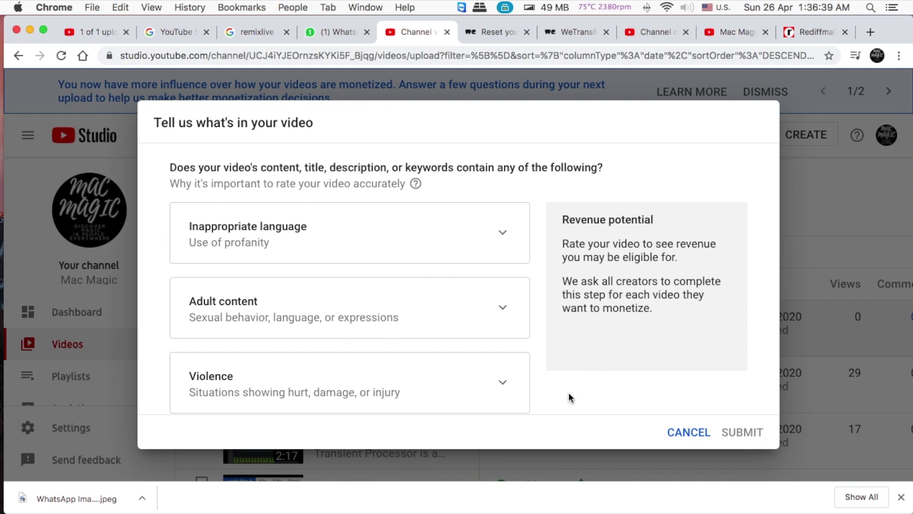
scroll(570, 398, down, 1)
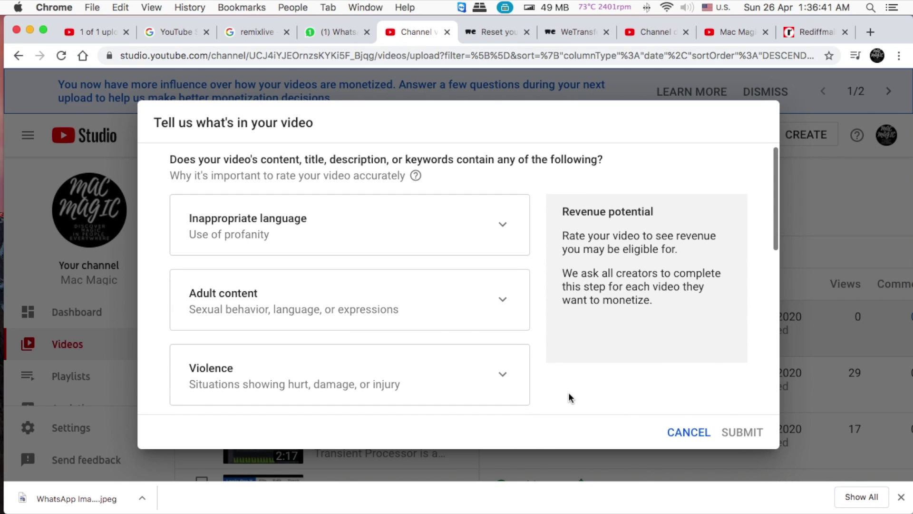
scroll(570, 398, down, 5)
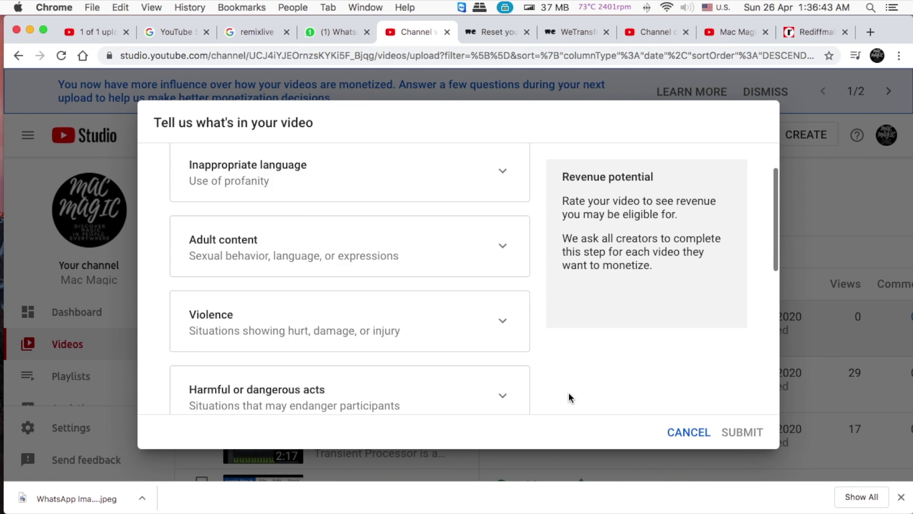
scroll(571, 398, down, 4)
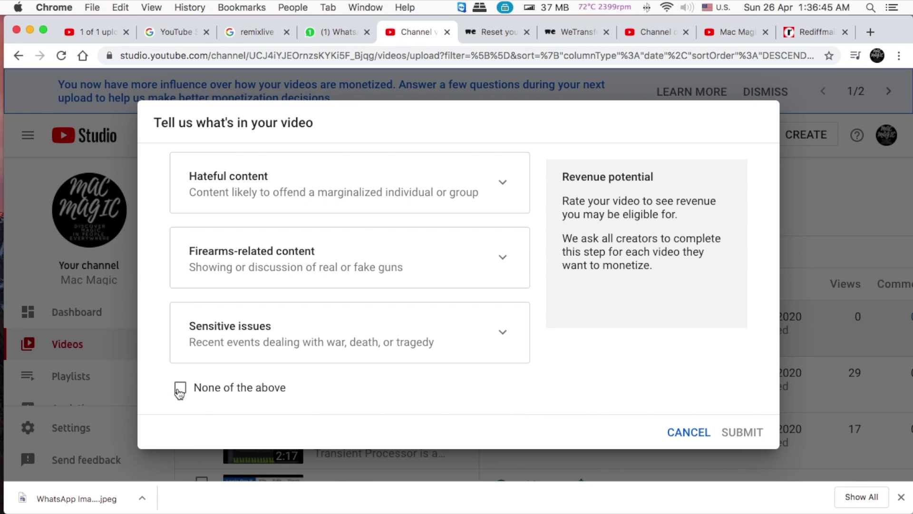
click(180, 388)
click(742, 432)
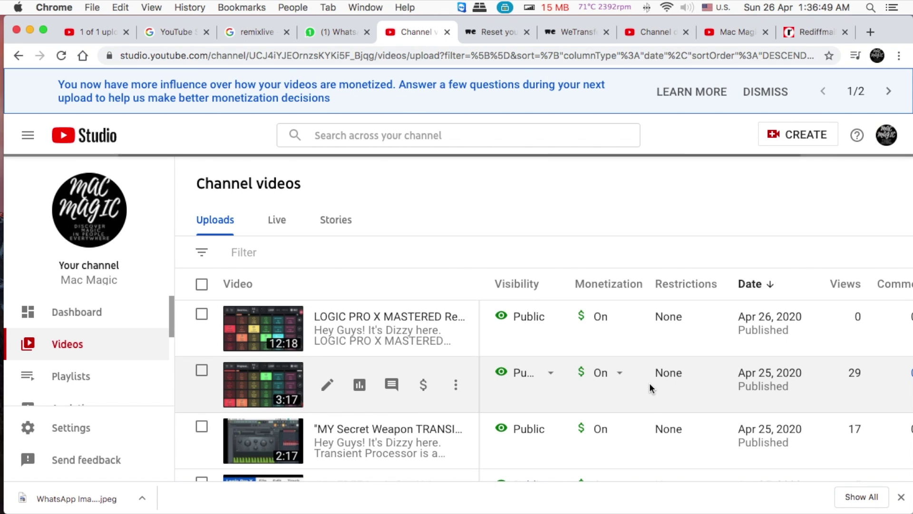
Step: Turn monetization on for the 3:44 video "ROOSTER ON THE VOCODE..." and submit its content rating as "None of the above"
mouse_move(638, 393)
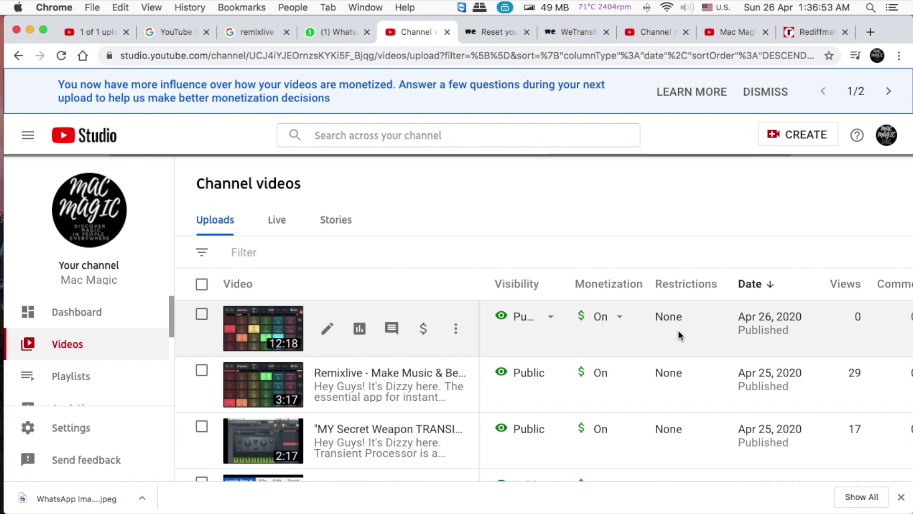
scroll(709, 415, down, 5)
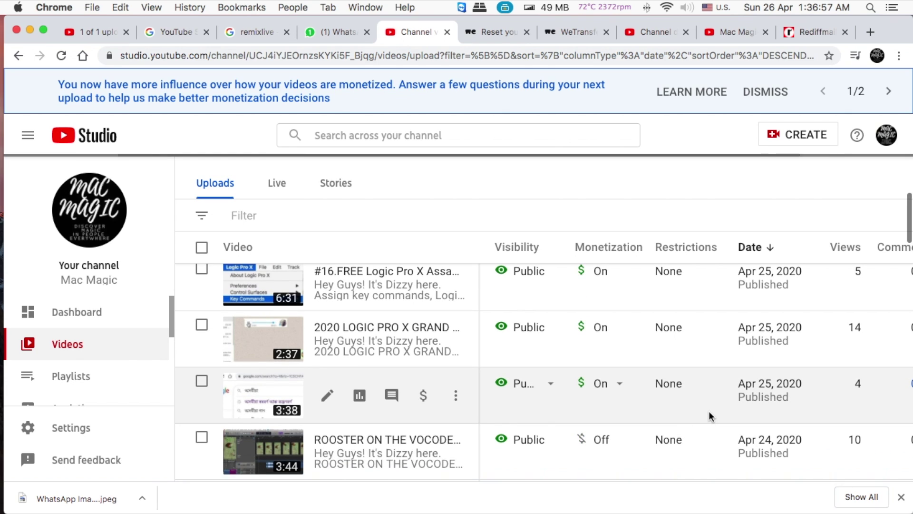
scroll(709, 410, down, 1)
scroll(696, 413, up, 2)
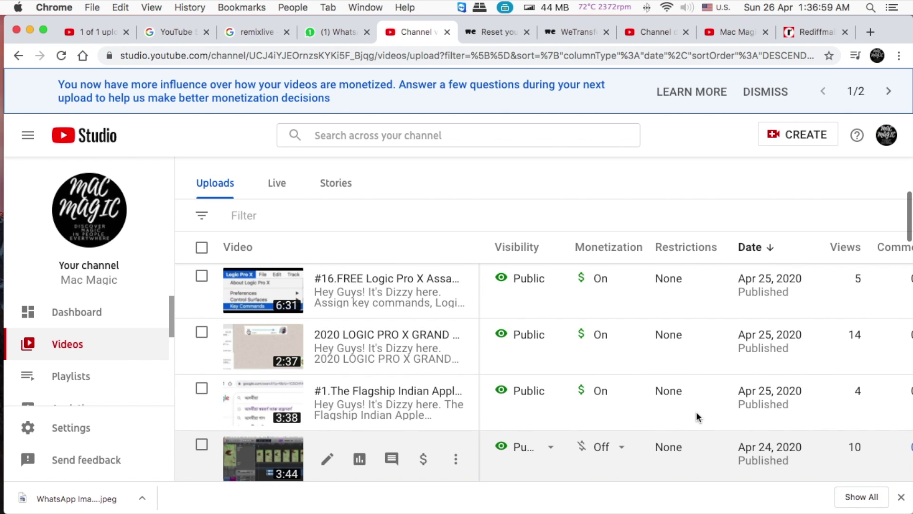
scroll(696, 412, down, 3)
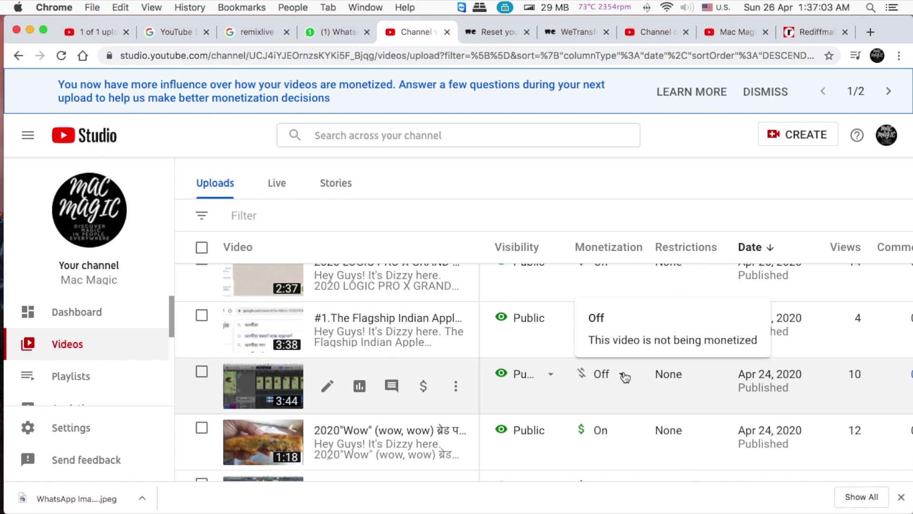
click(623, 376)
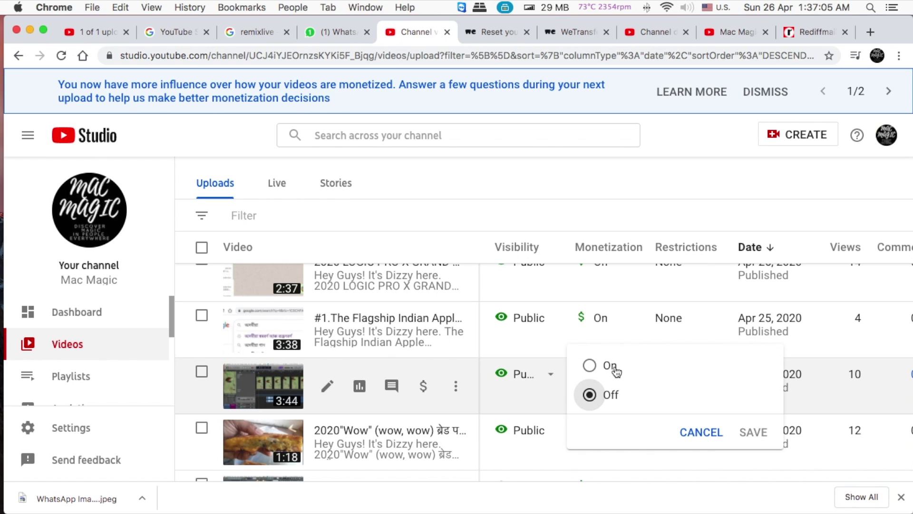
click(610, 367)
click(760, 433)
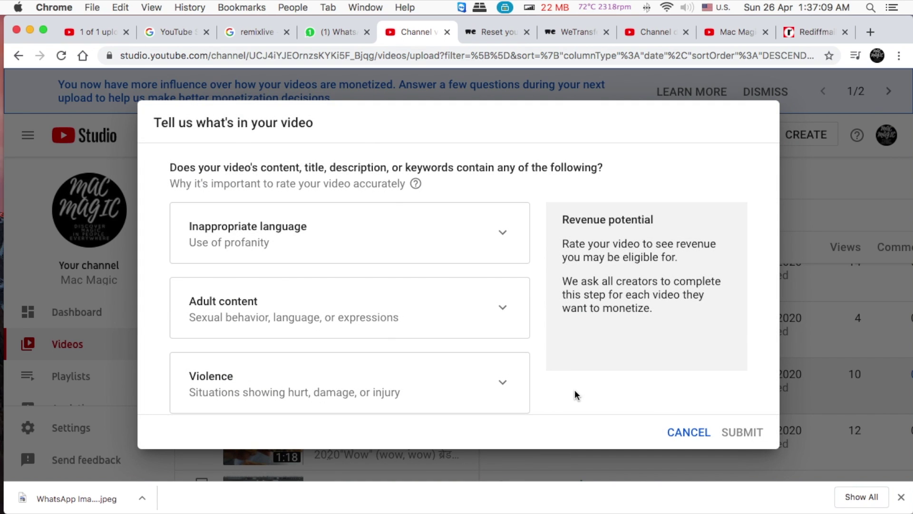
scroll(576, 395, down, 1)
scroll(576, 395, down, 10)
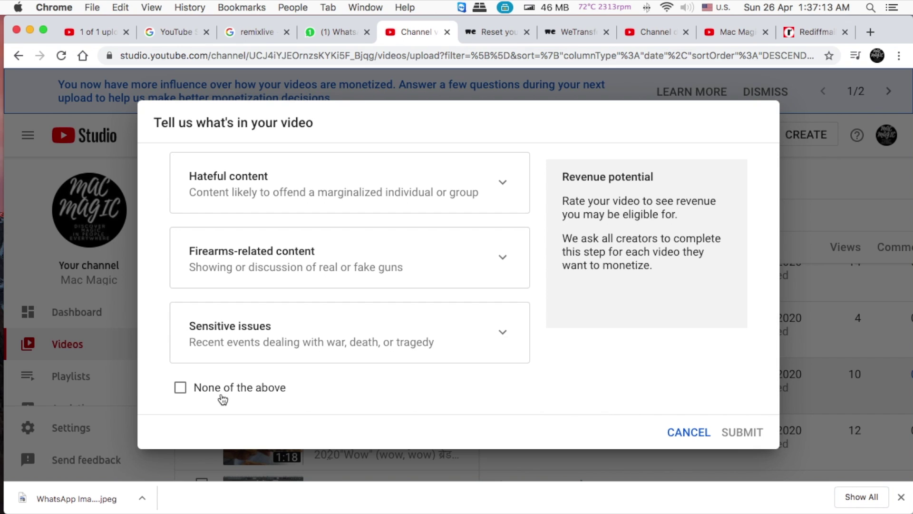
click(181, 387)
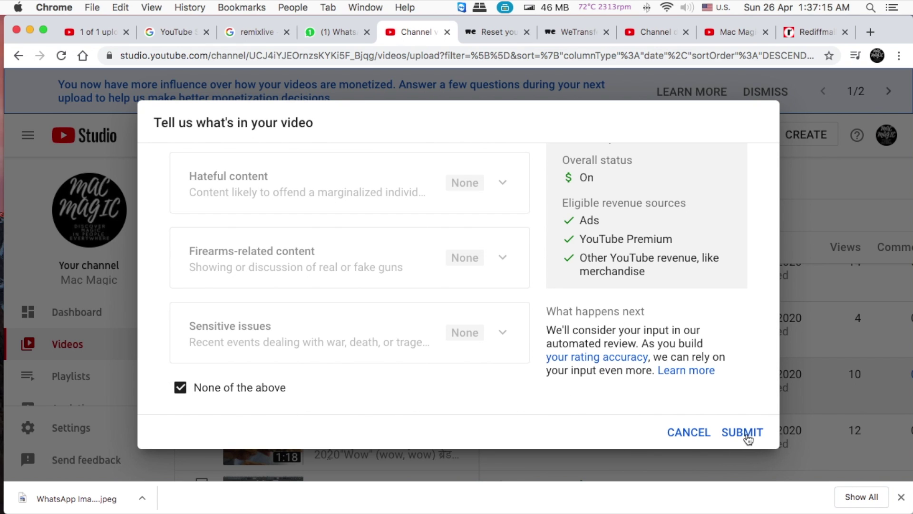
click(743, 433)
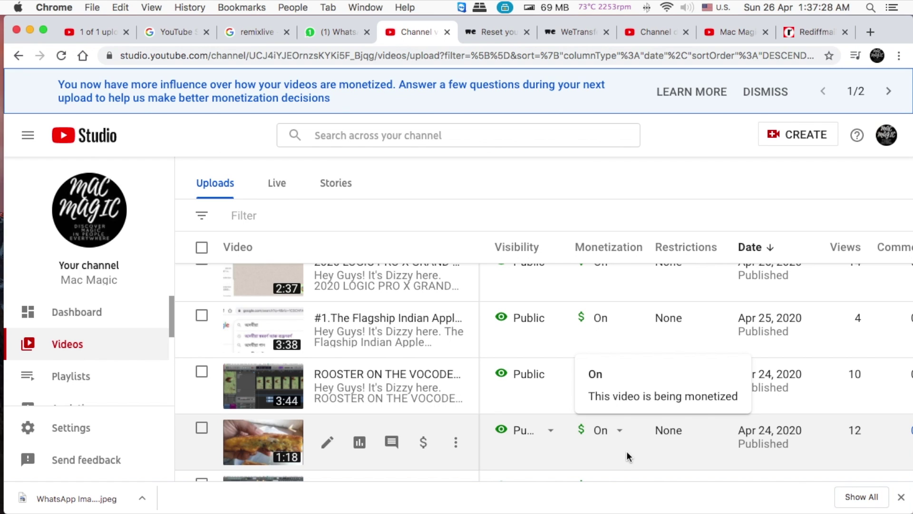
Step: Check the monetization status of the remaining uploads through the end of the first page of the channel videos list
scroll(629, 457, down, 5)
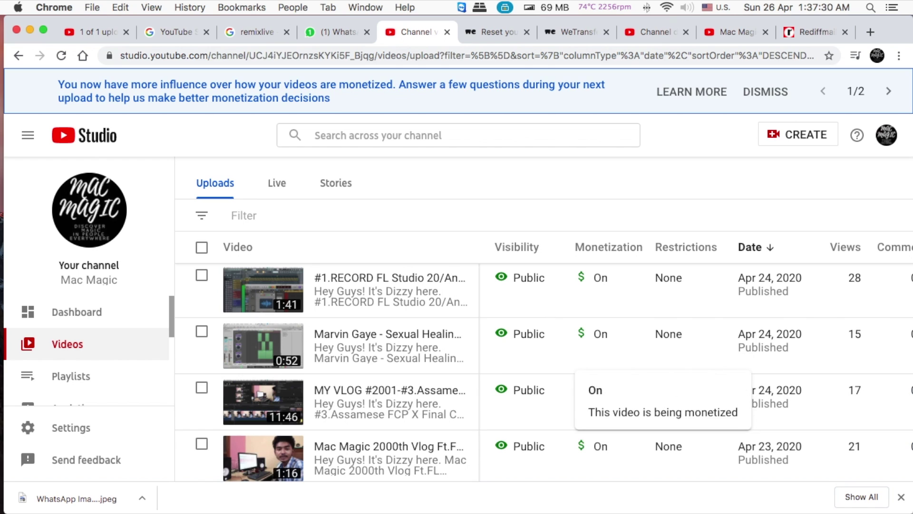
scroll(814, 190, down, 3)
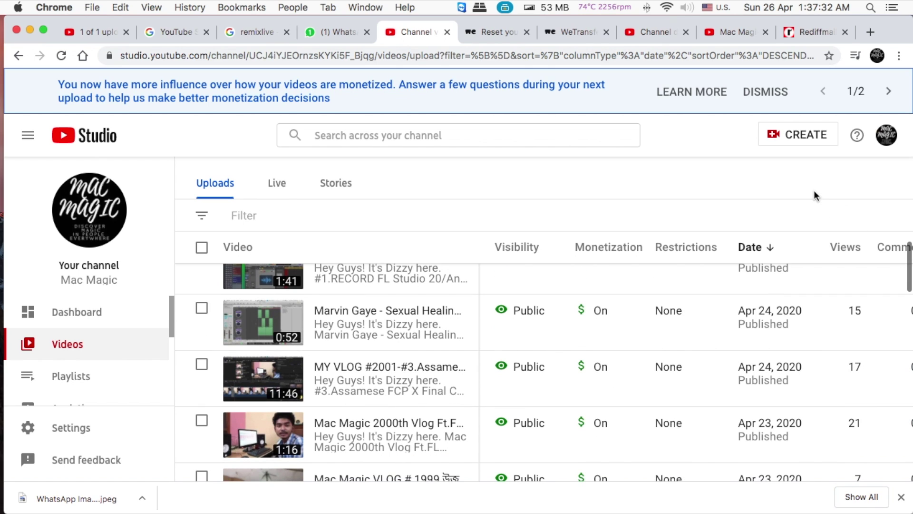
scroll(814, 190, down, 3)
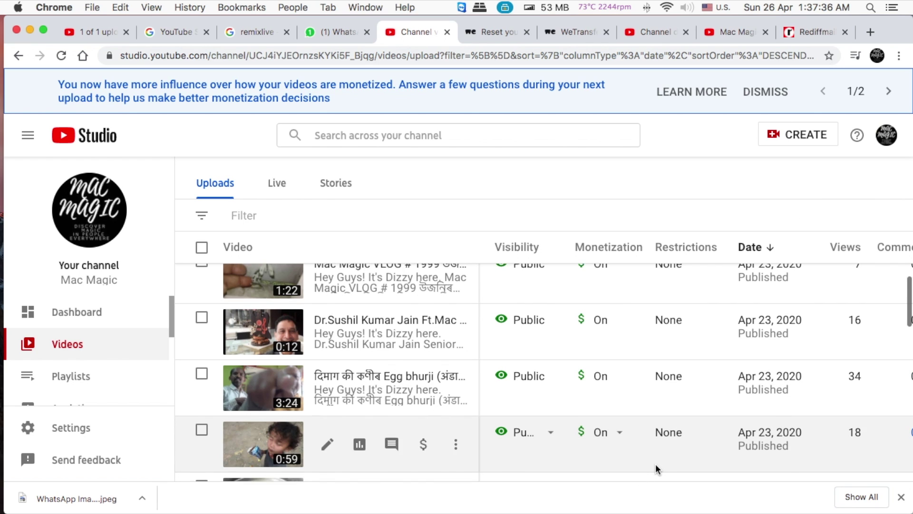
scroll(655, 464, down, 1)
scroll(655, 464, down, 12)
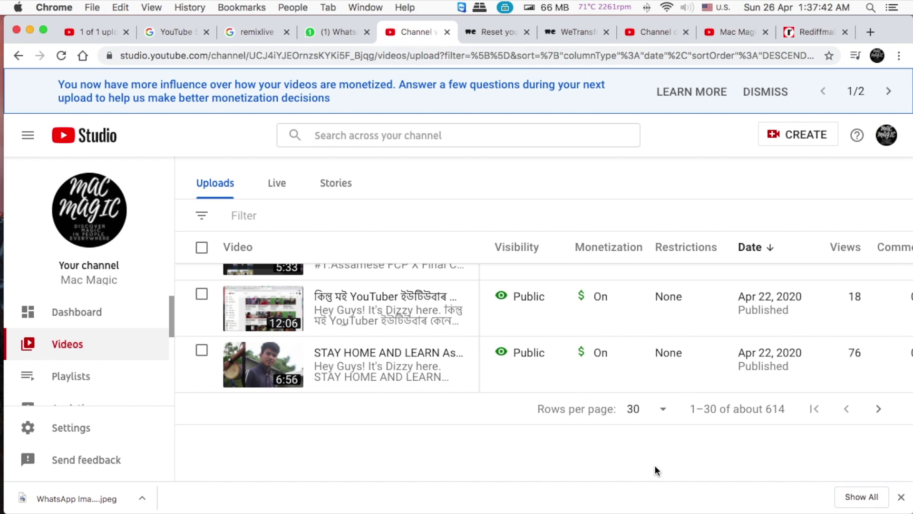
scroll(655, 468, up, 3)
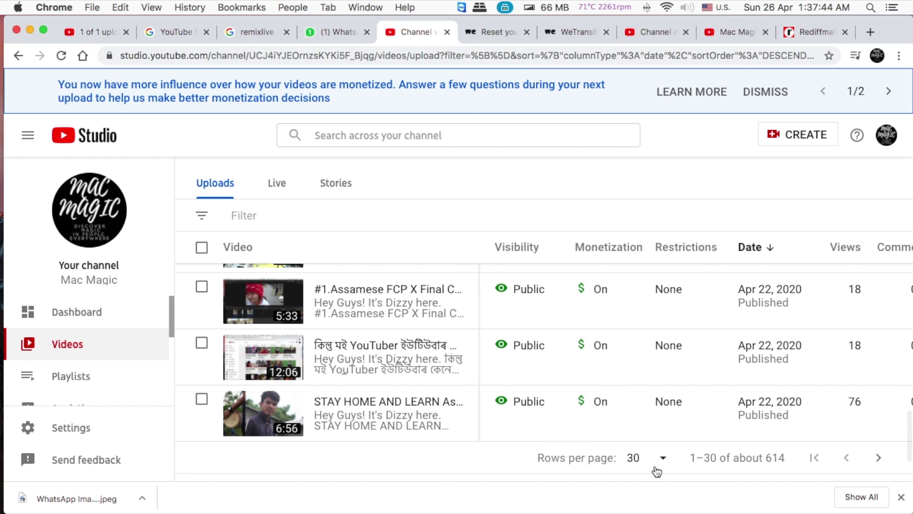
scroll(657, 471, up, 10)
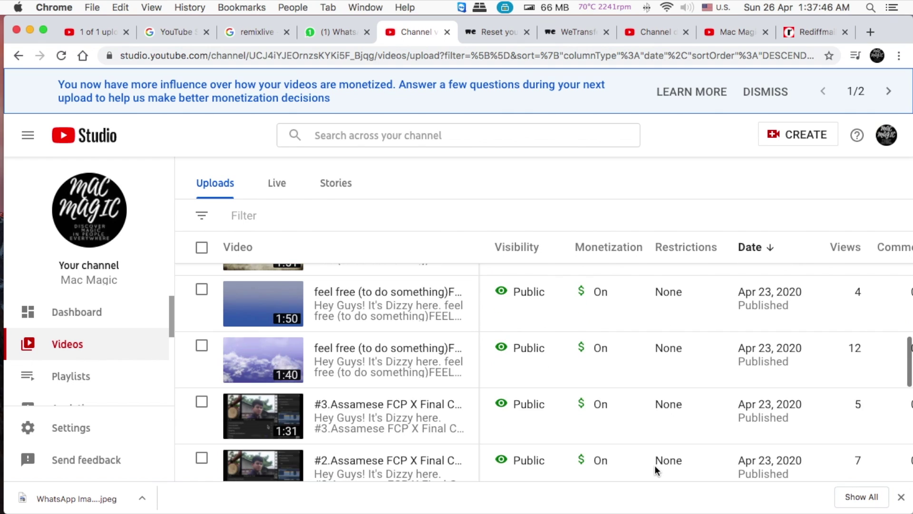
scroll(655, 470, up, 10)
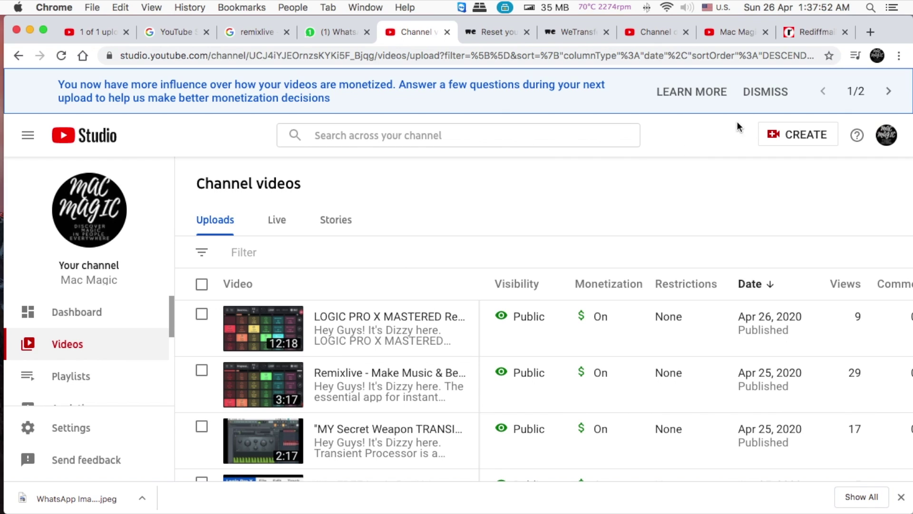
Step: Go to the public Mac Magic channel page and view its uploaded videos
click(887, 138)
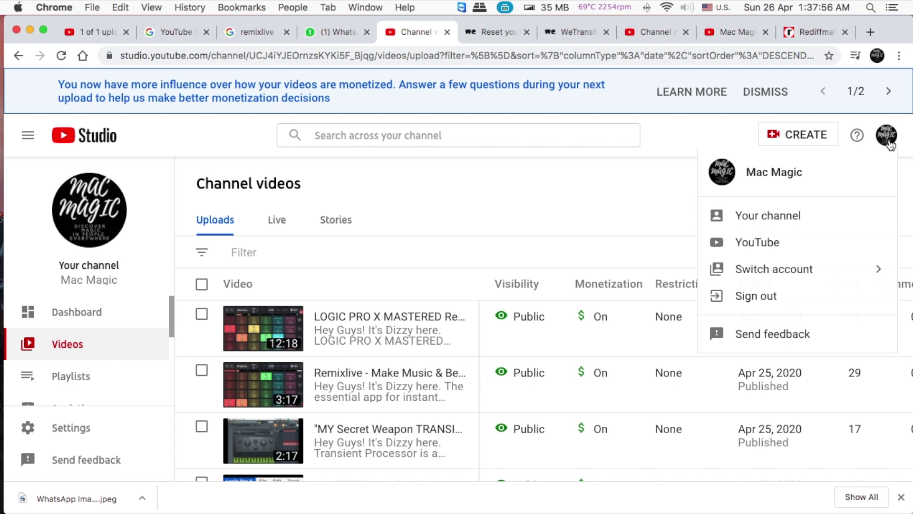
click(828, 225)
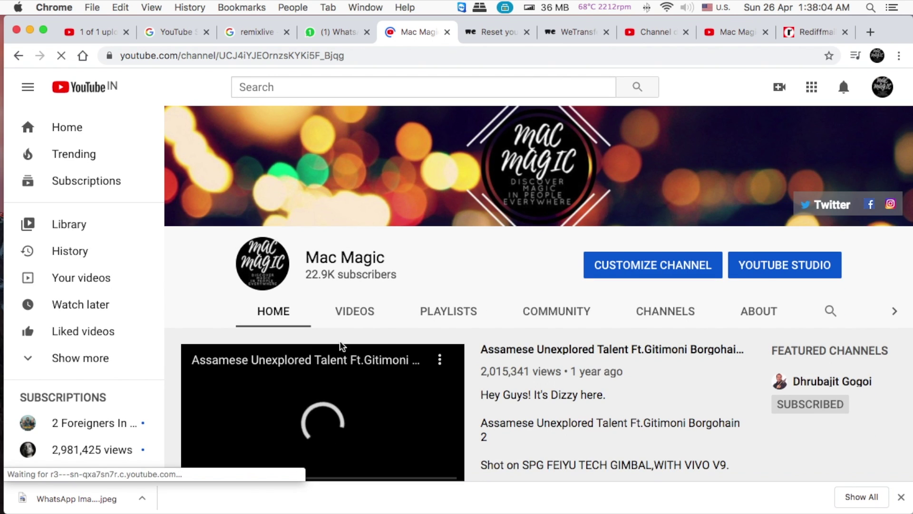
click(354, 313)
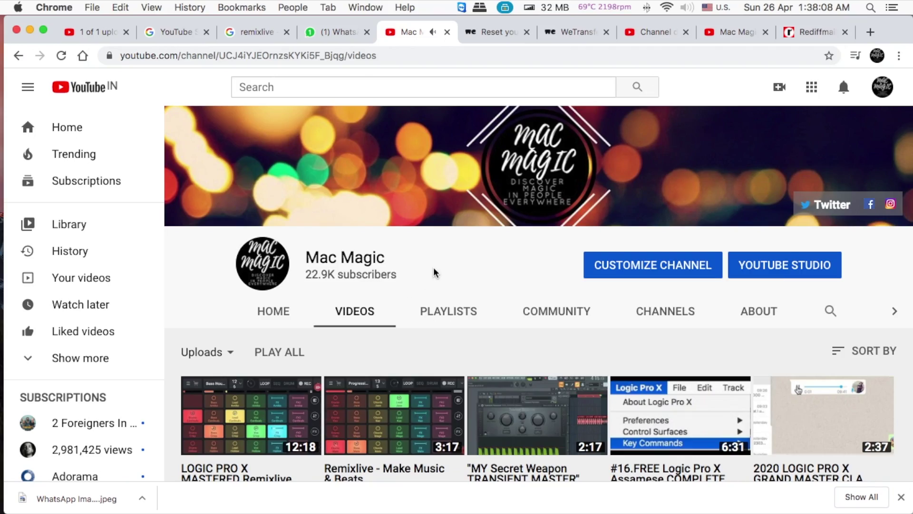
scroll(434, 272, down, 1)
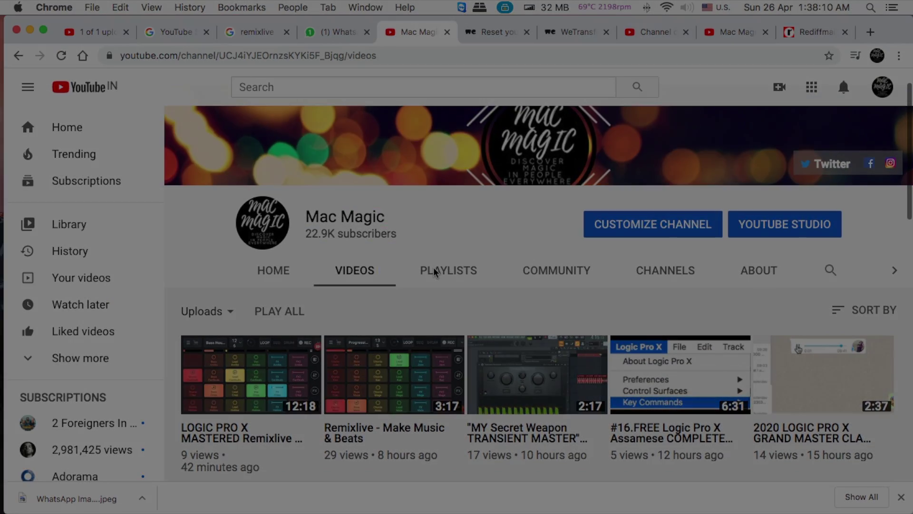